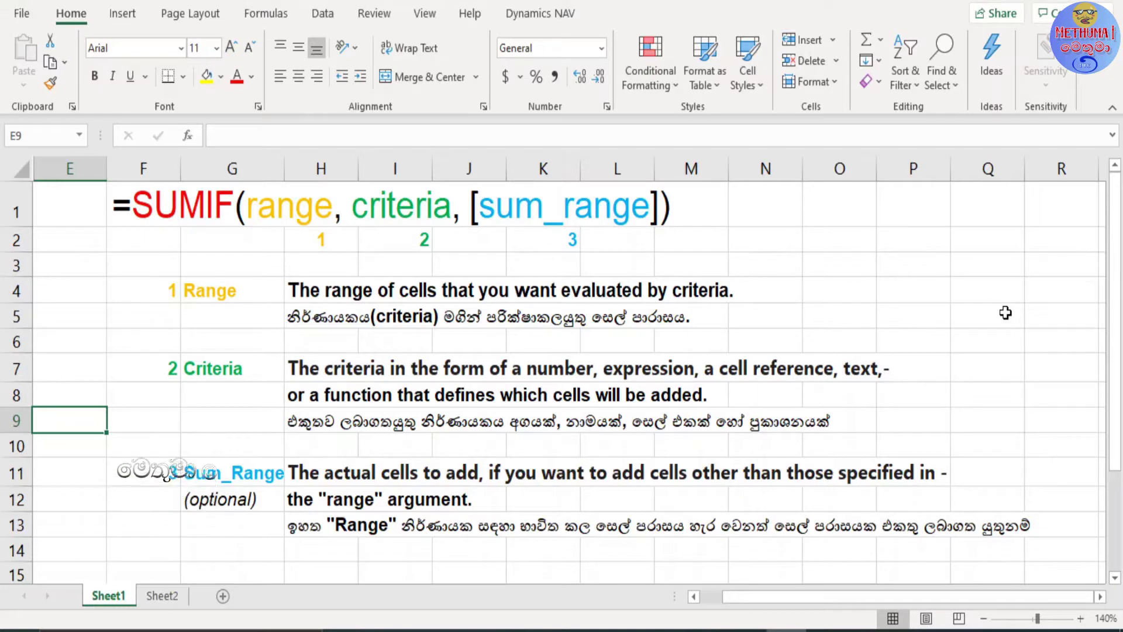
Step: Walk through the Range, Criteria and optional Sum_range notes beside the sales table
click(143, 251)
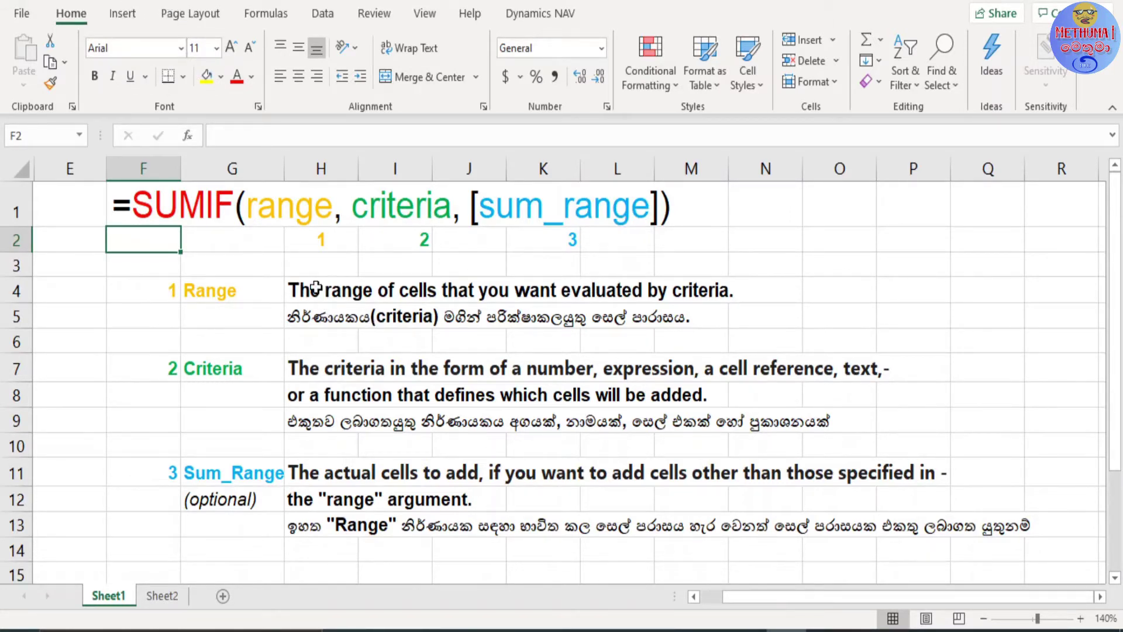
click(245, 290)
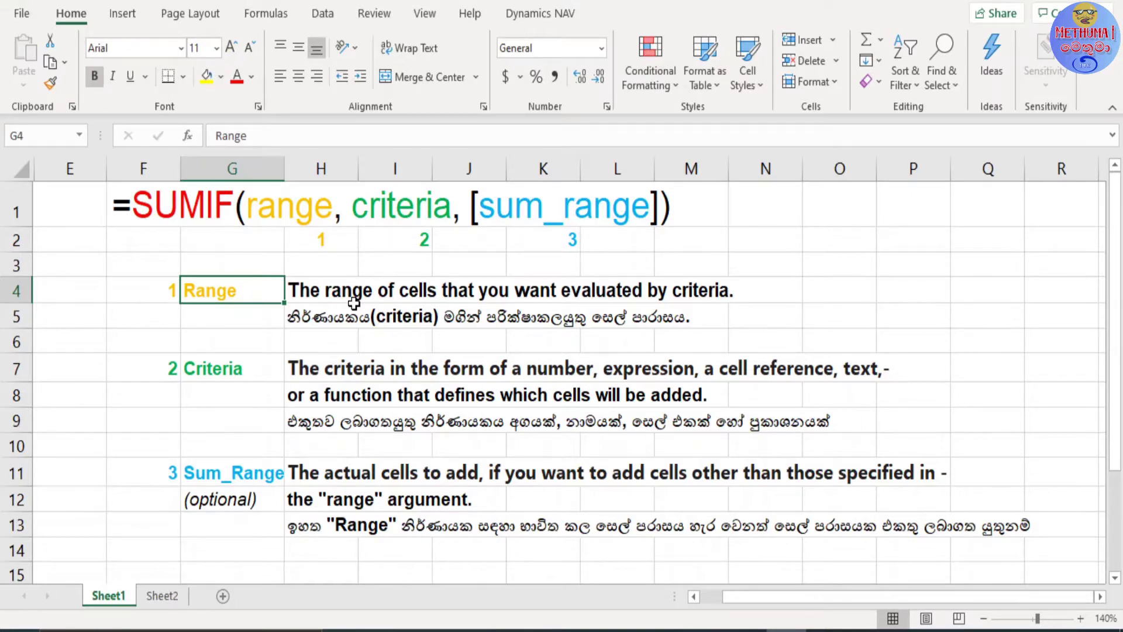
click(248, 372)
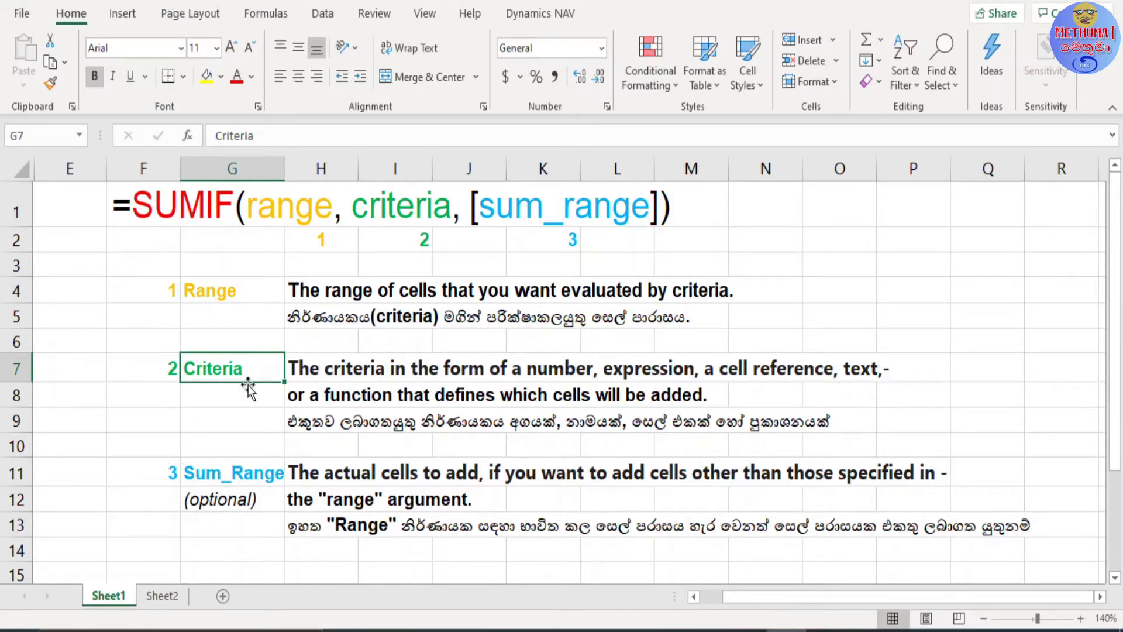
click(232, 474)
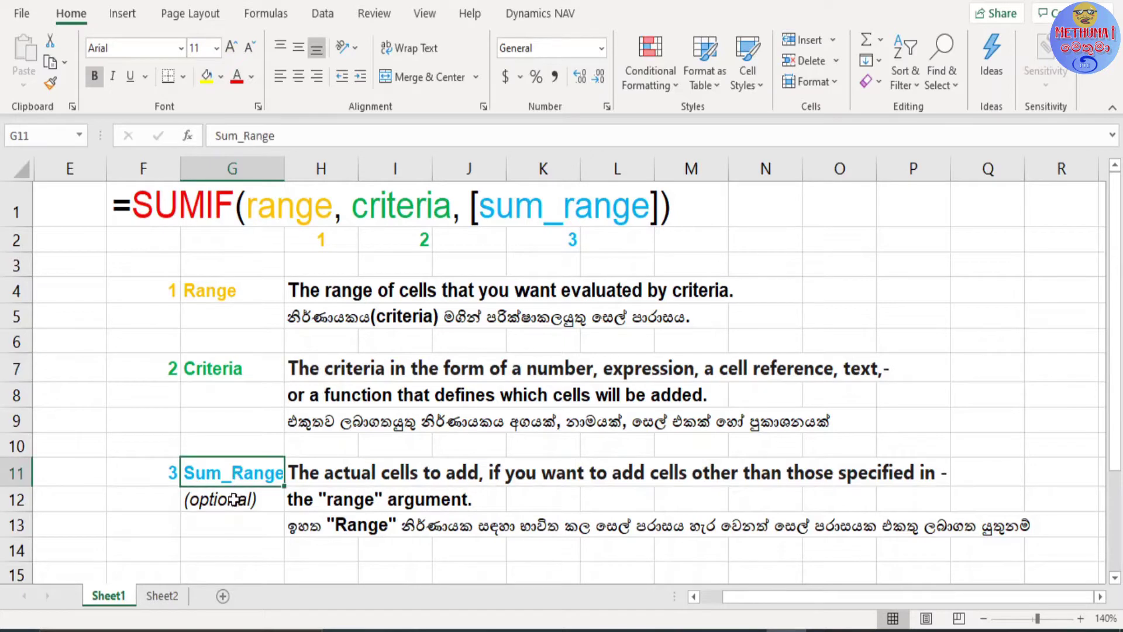
click(234, 501)
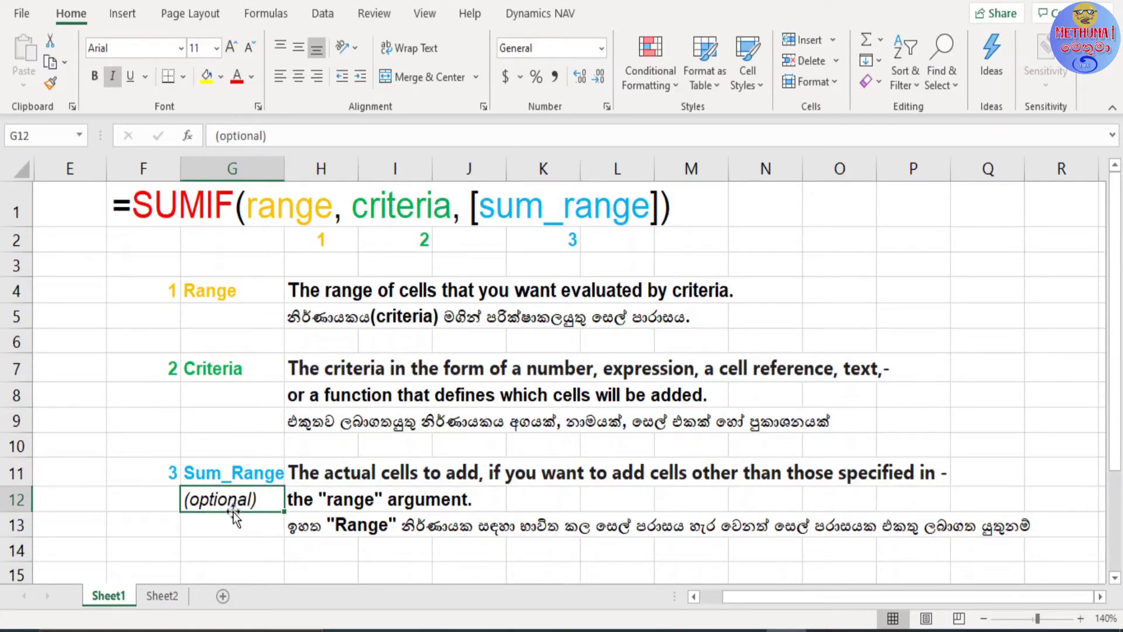
click(232, 518)
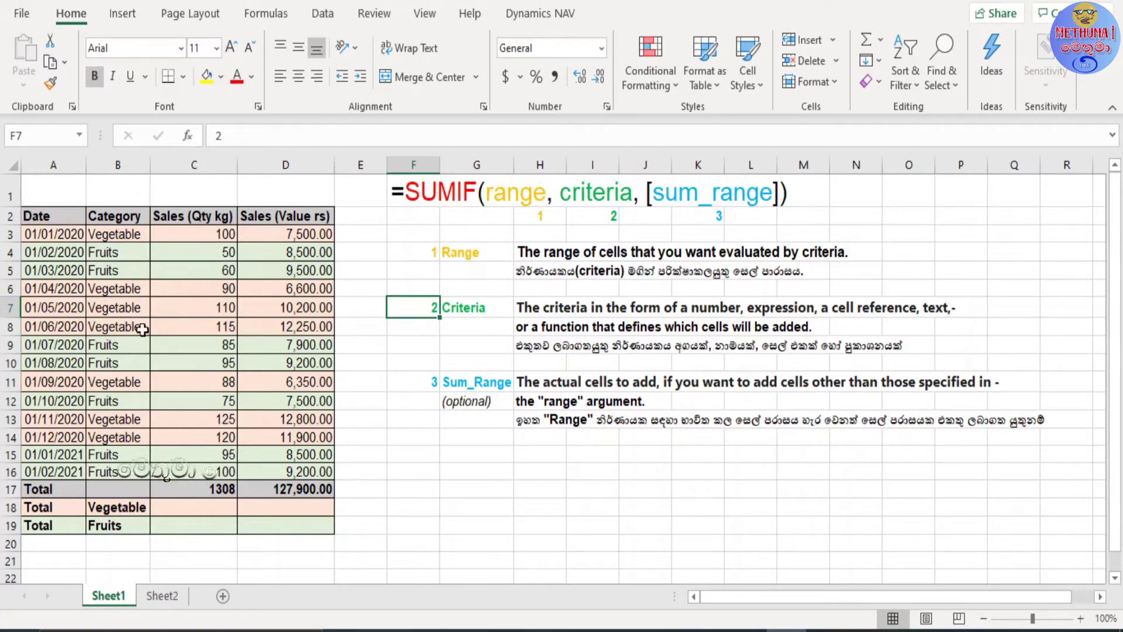
click(71, 216)
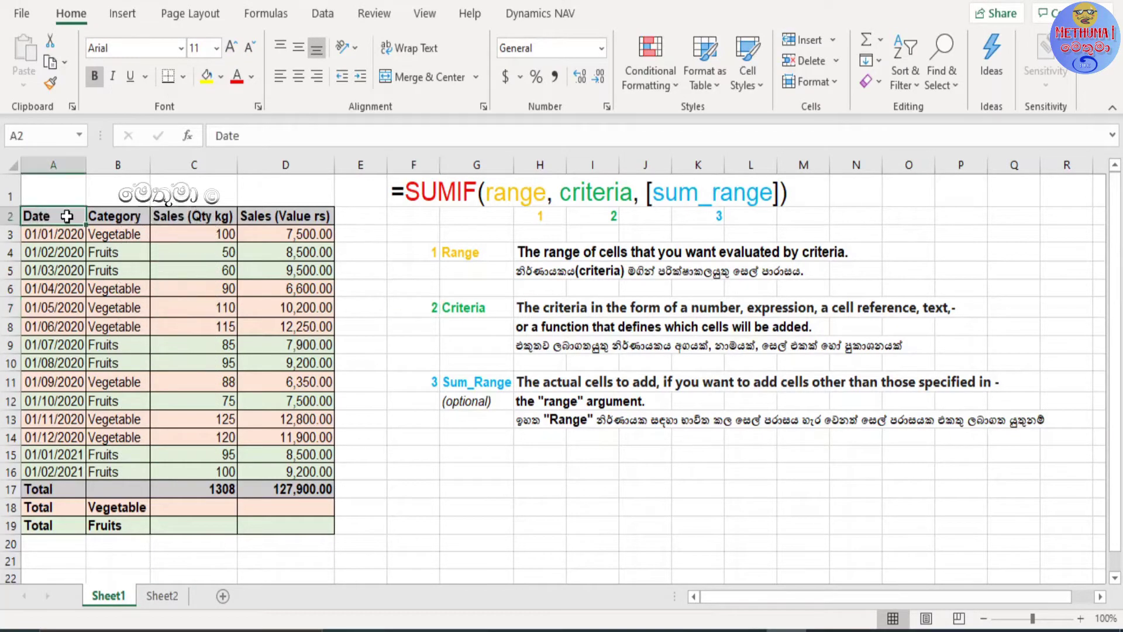
click(138, 217)
click(186, 210)
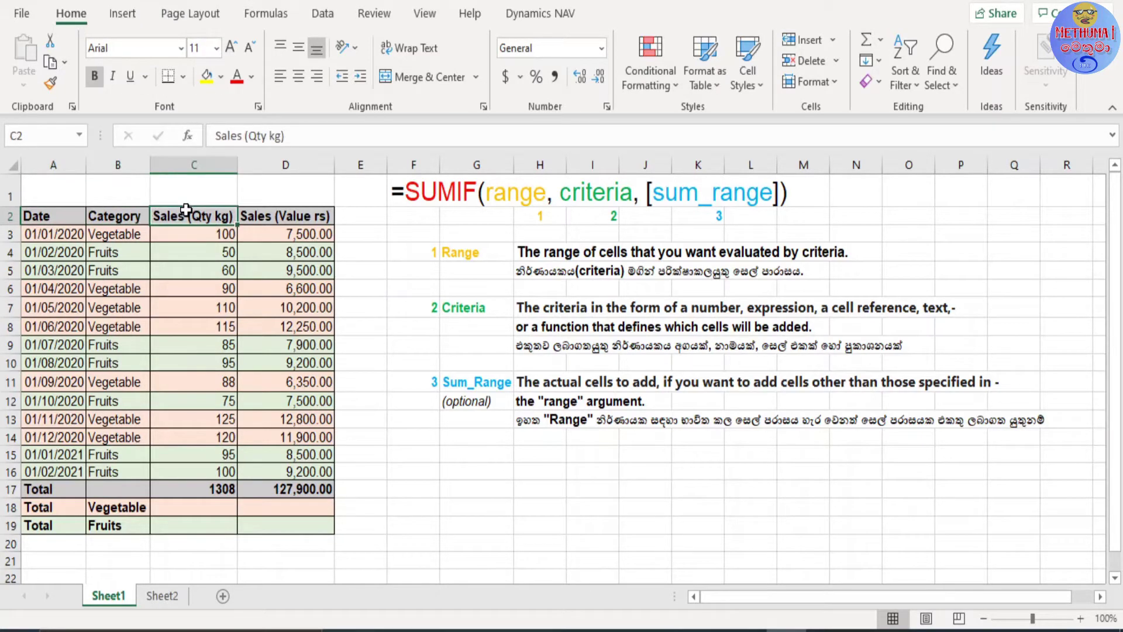
click(271, 221)
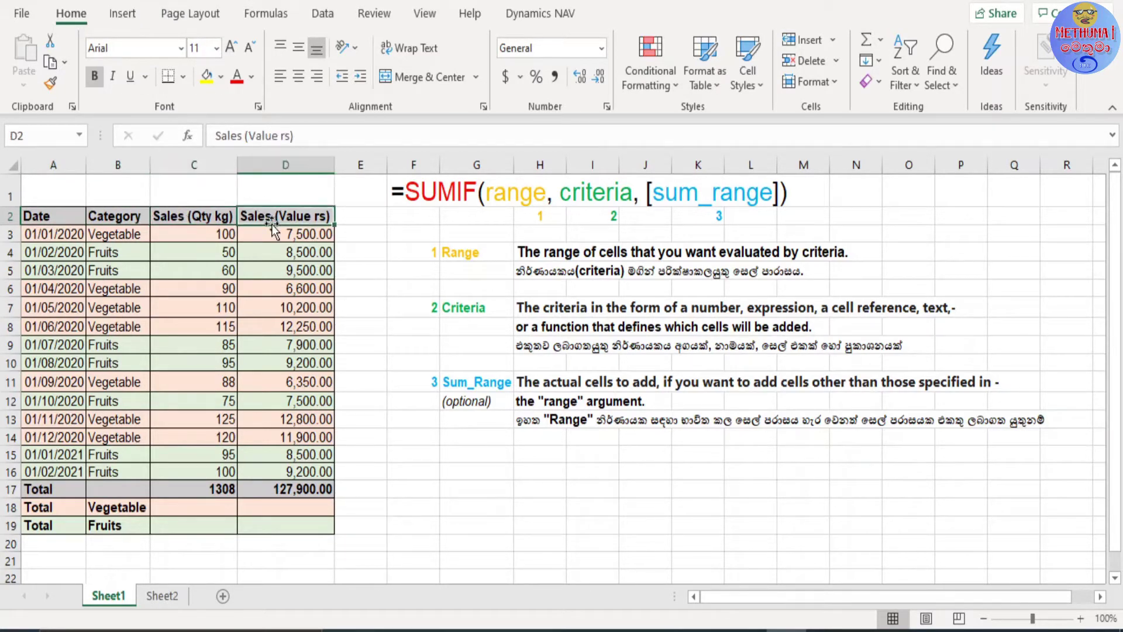
click(136, 232)
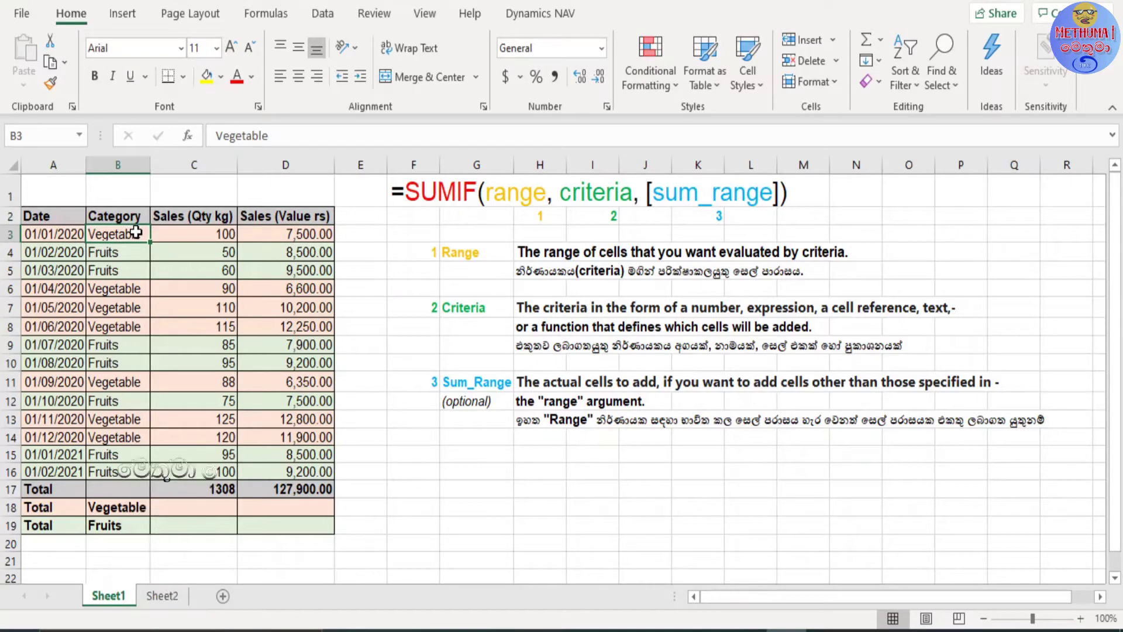
click(55, 488)
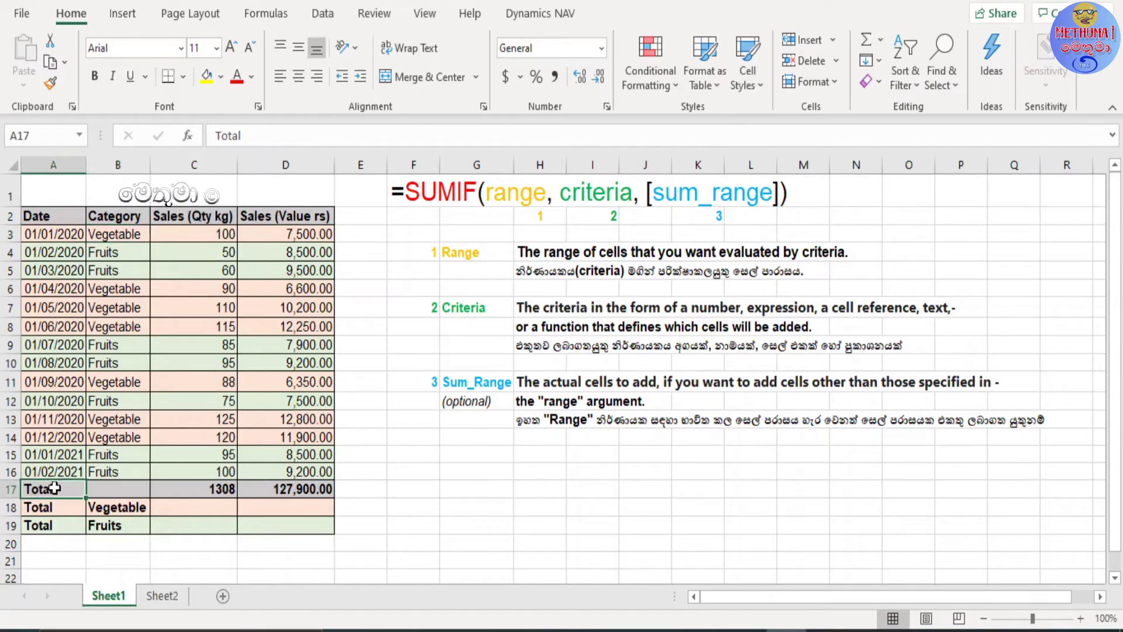
click(209, 493)
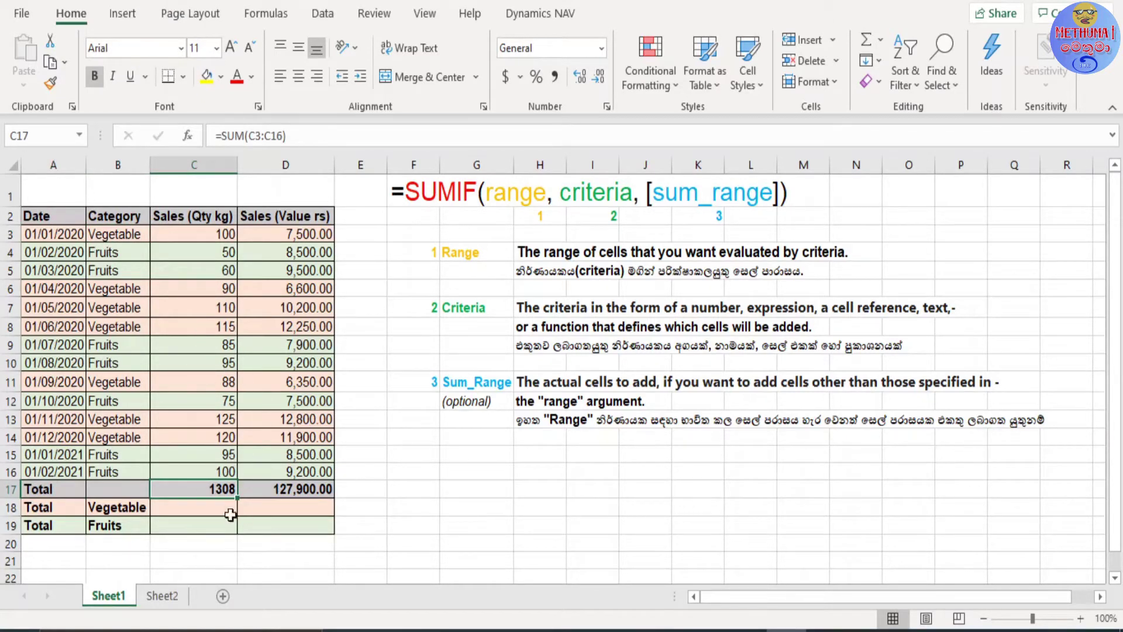
click(285, 492)
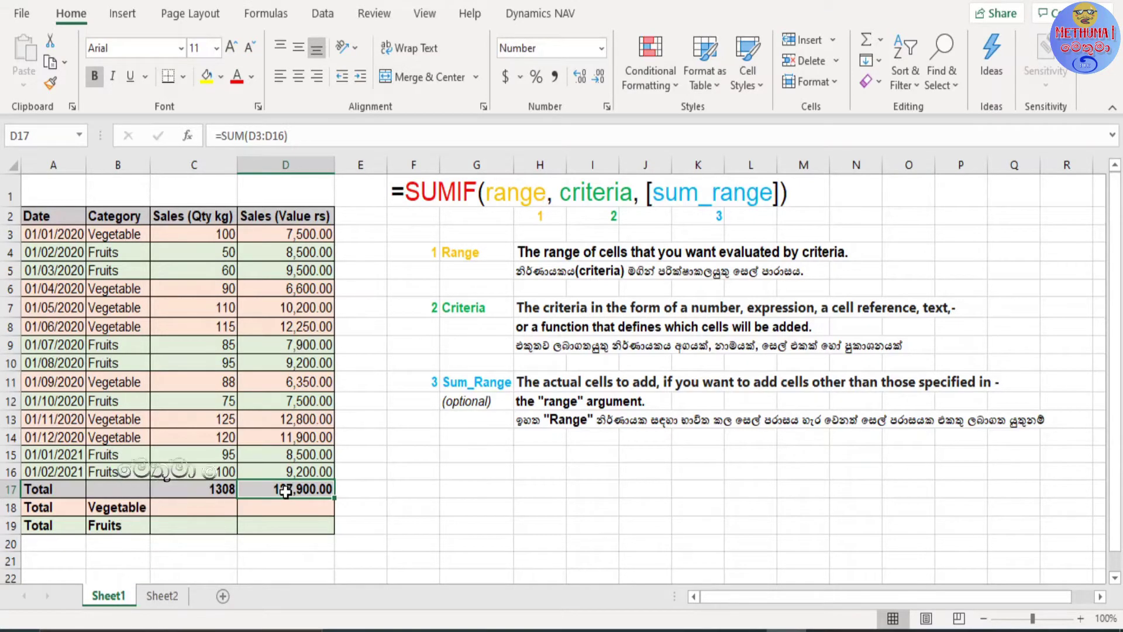
click(225, 506)
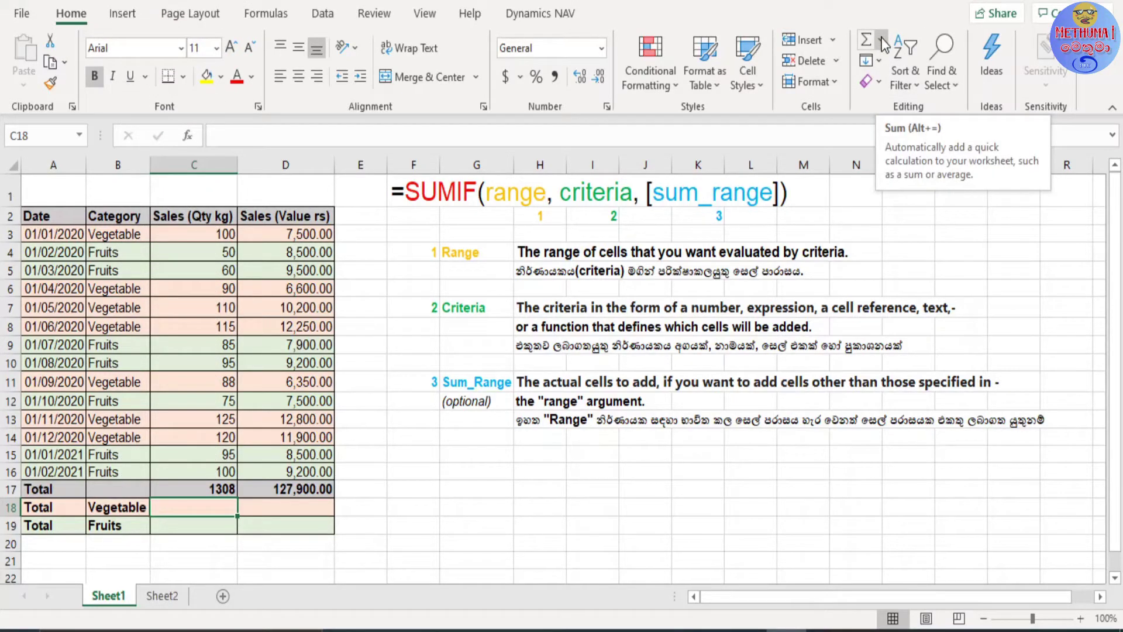
Step: Insert a SUMIF function into C18 from AutoSum's More Functions list
click(883, 40)
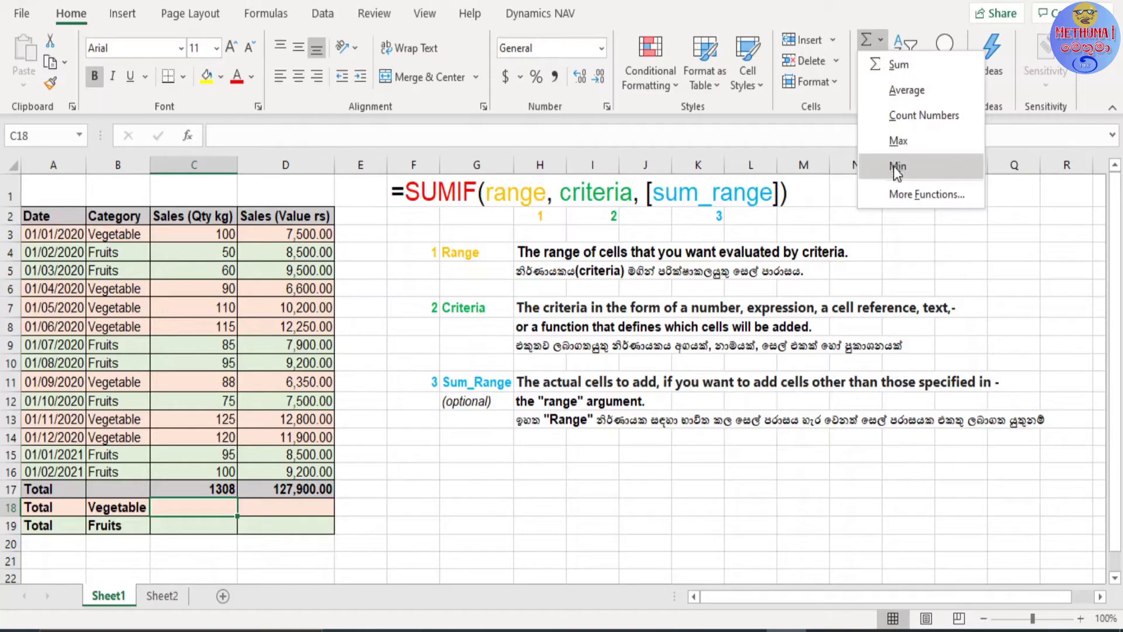
click(902, 196)
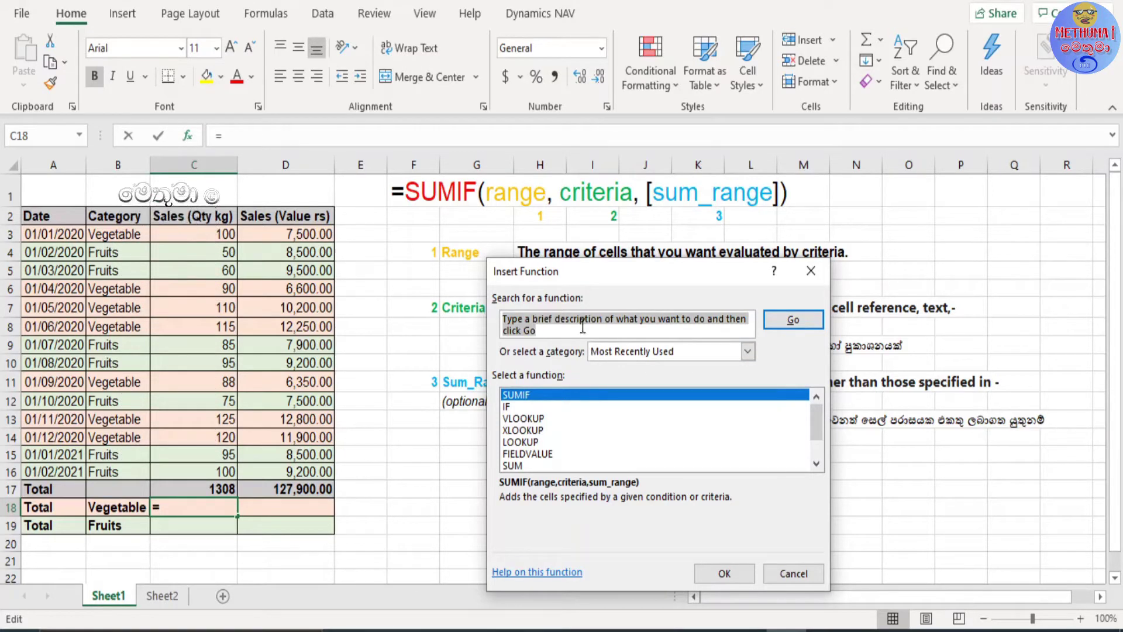
click(518, 396)
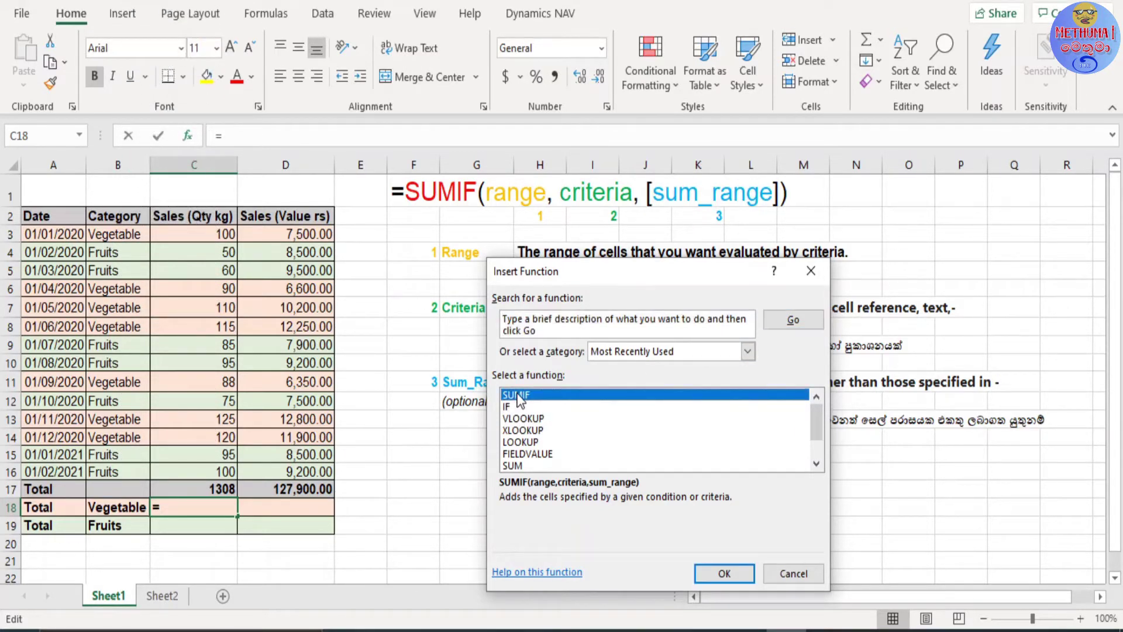
click(729, 575)
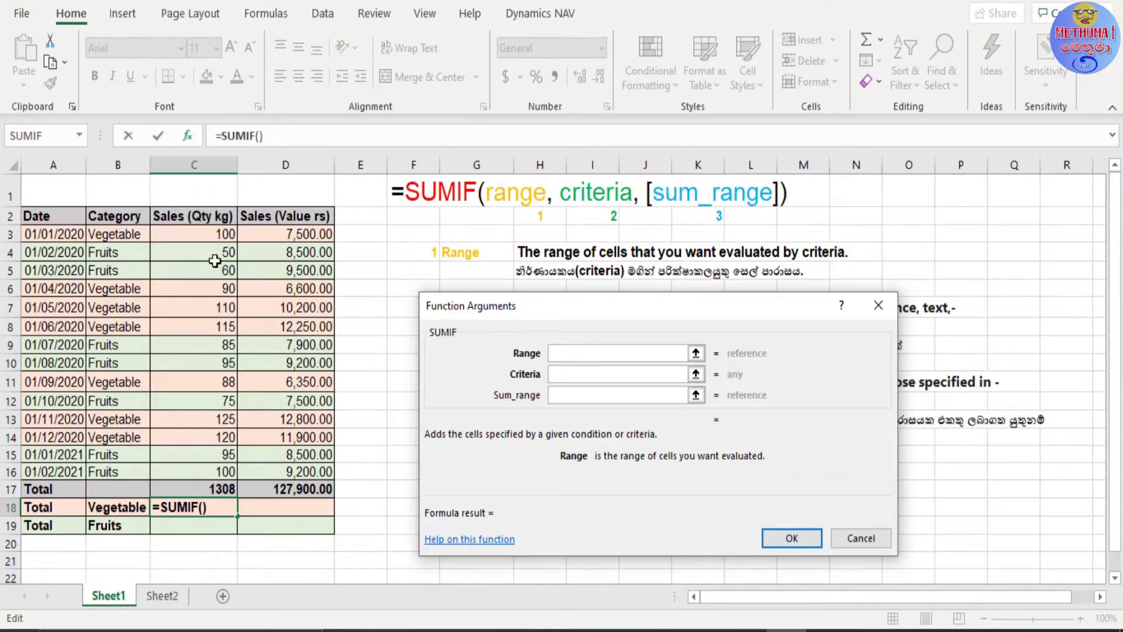
Step: Give the C18 SUMIF range C3:C16 and criterion <100, returning 638
drag(213, 229, 211, 468)
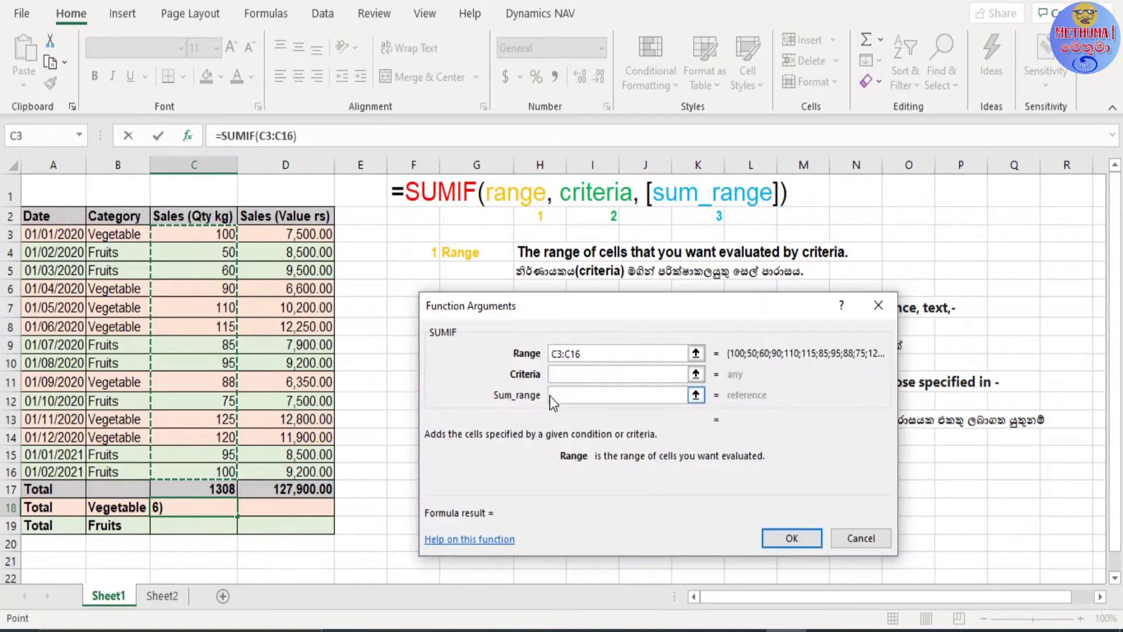
click(595, 375)
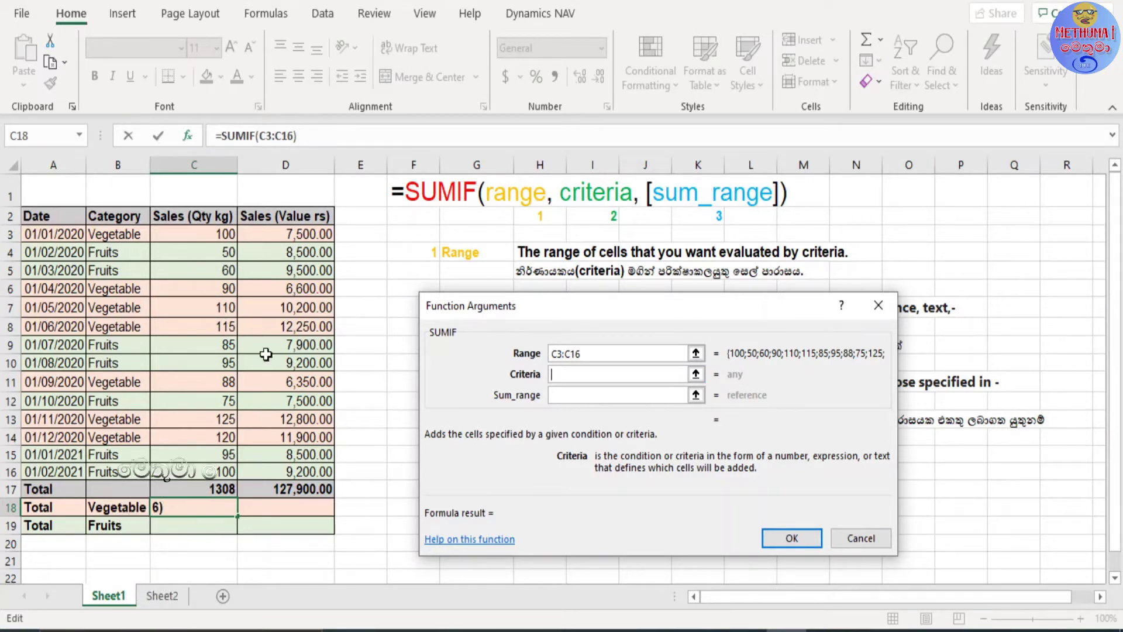
click(640, 394)
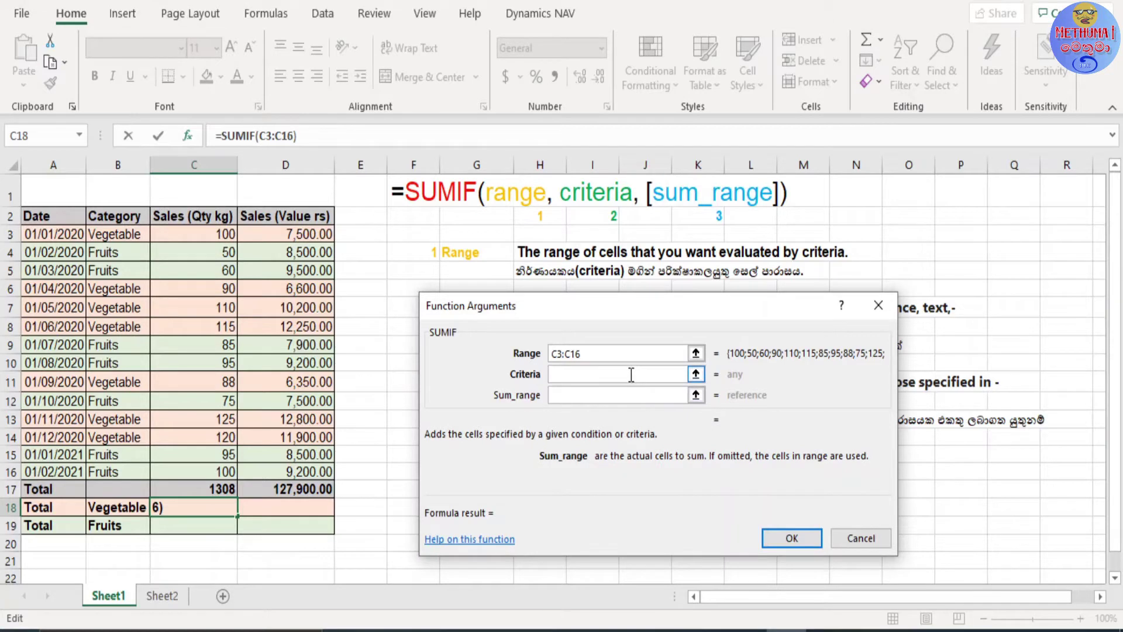
click(631, 375)
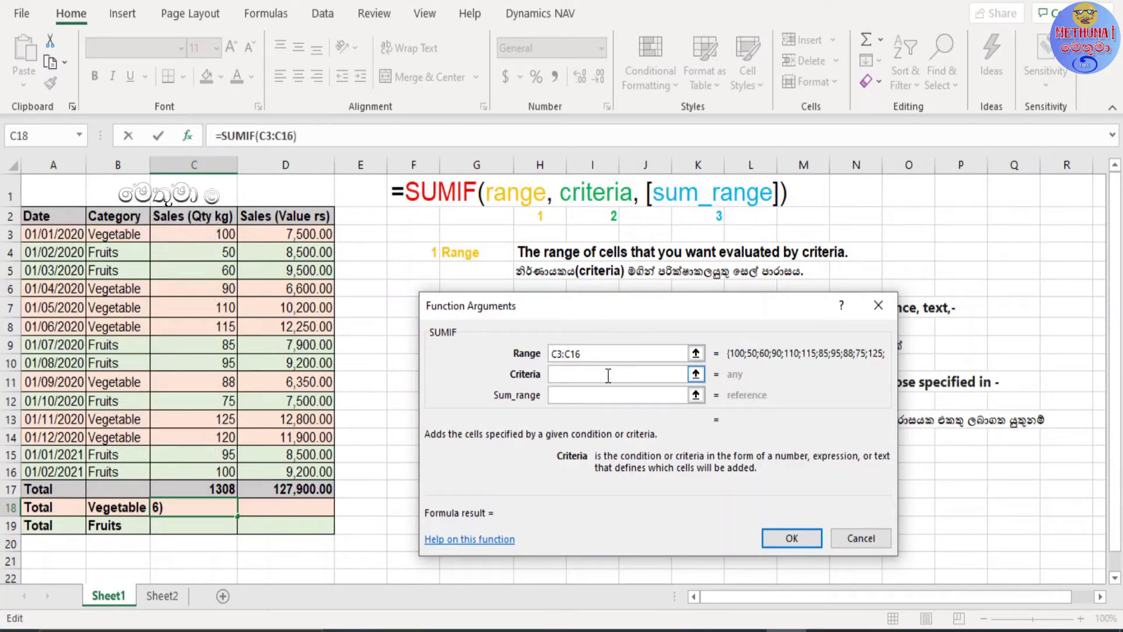
text(<100)
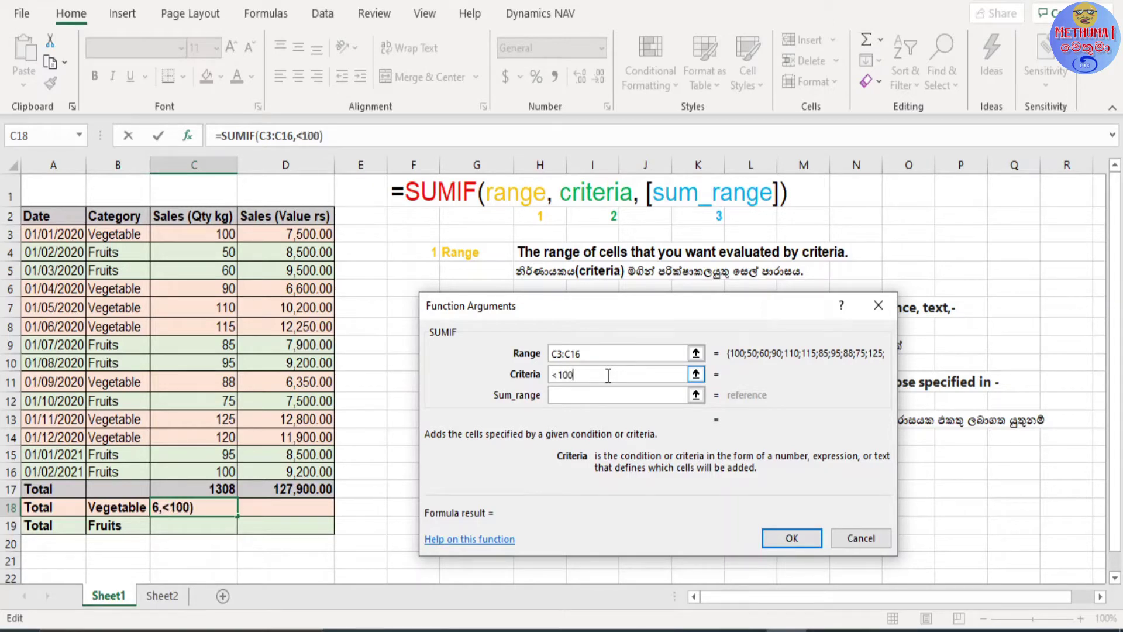
click(642, 396)
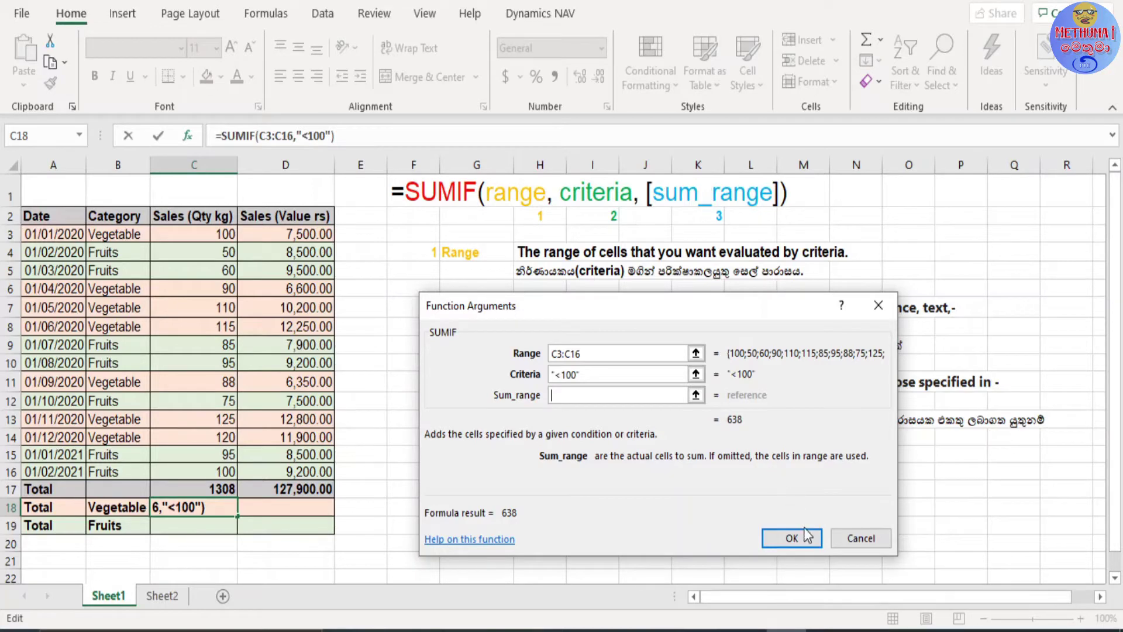
click(807, 535)
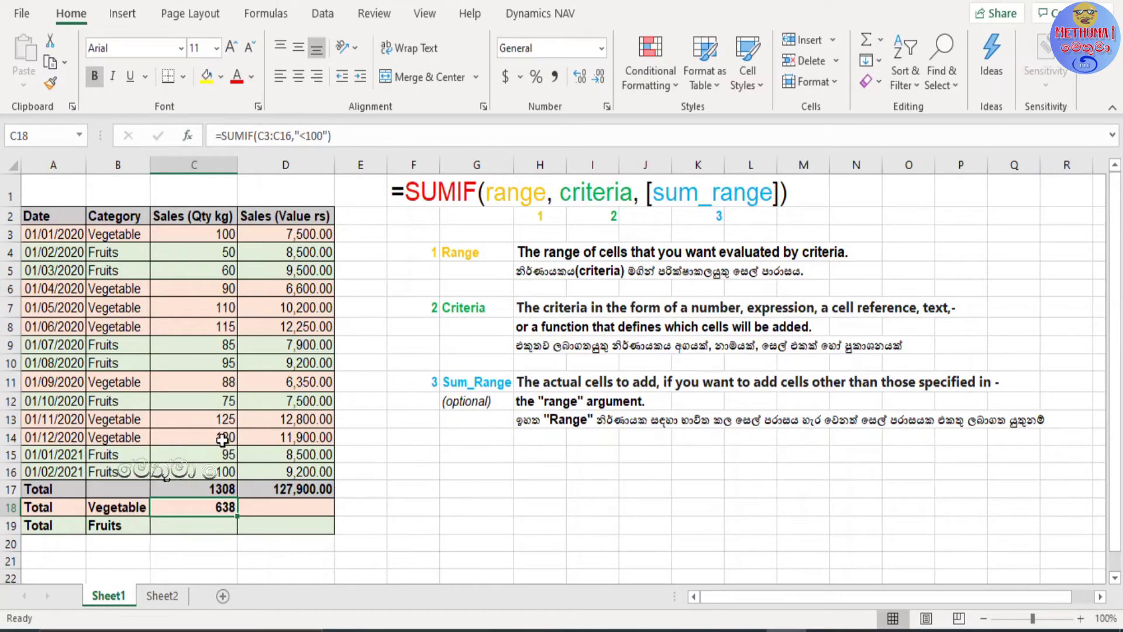
Step: Verify the 638 in C18 by selecting the eight column C quantities under 100
click(222, 459)
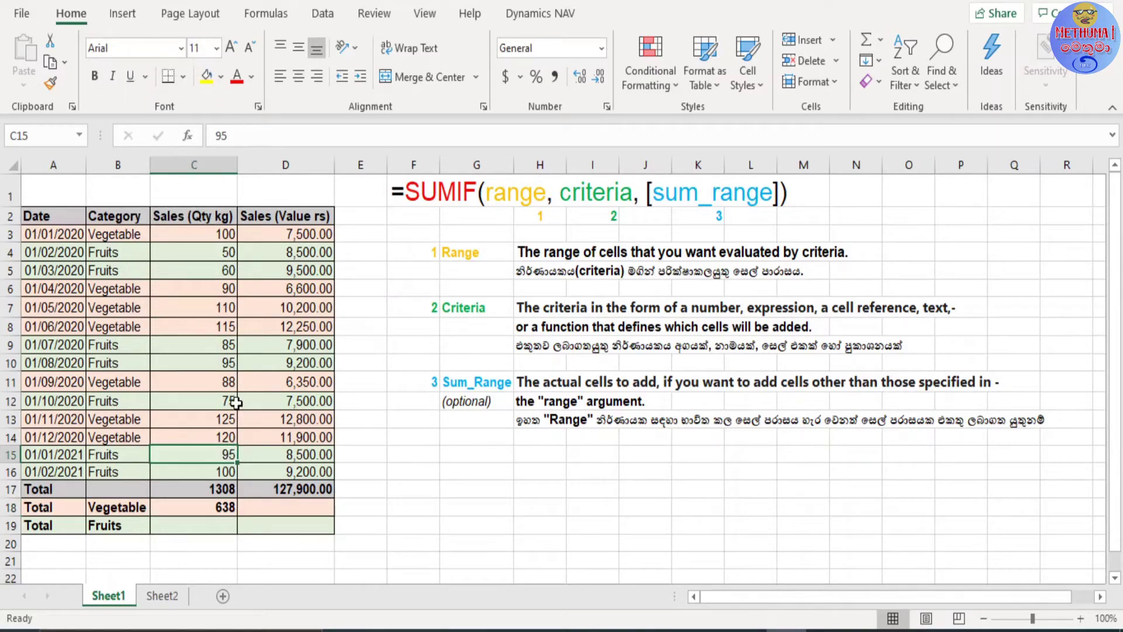
ctrl+click(212, 391)
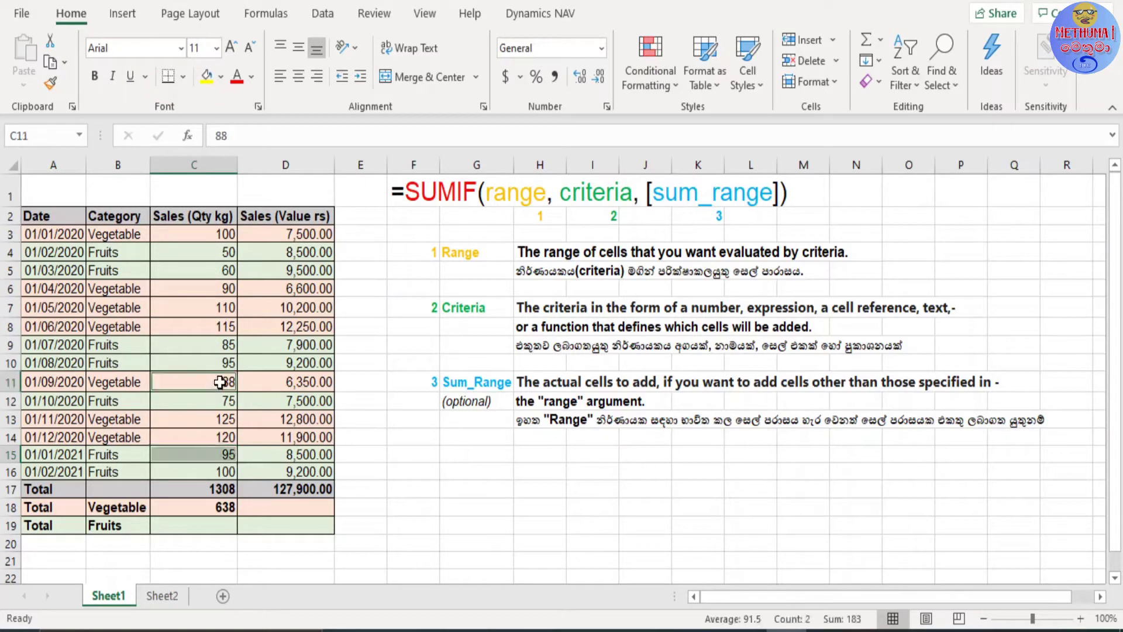
ctrl+click(211, 402)
ctrl+click(221, 358)
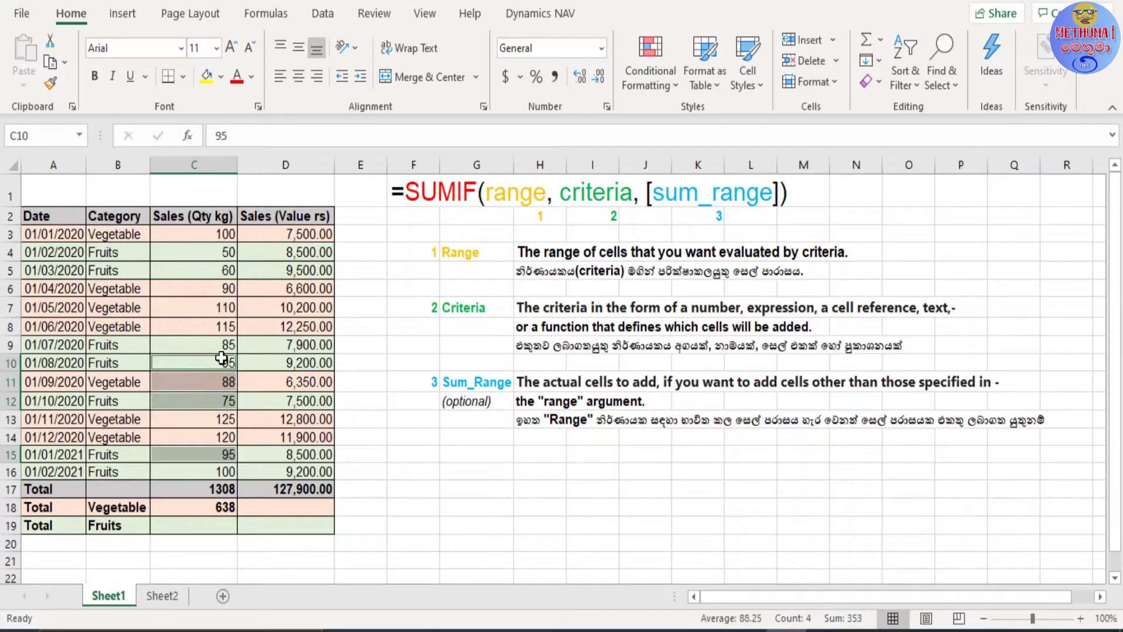
ctrl+click(222, 344)
ctrl+click(225, 287)
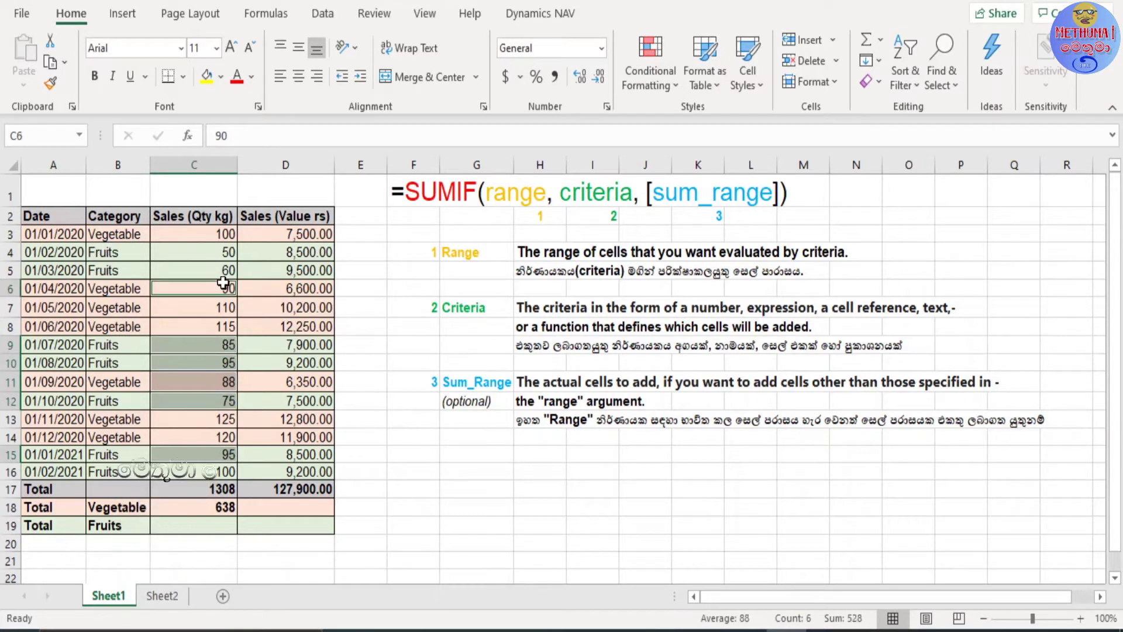
ctrl+click(223, 270)
ctrl+click(226, 252)
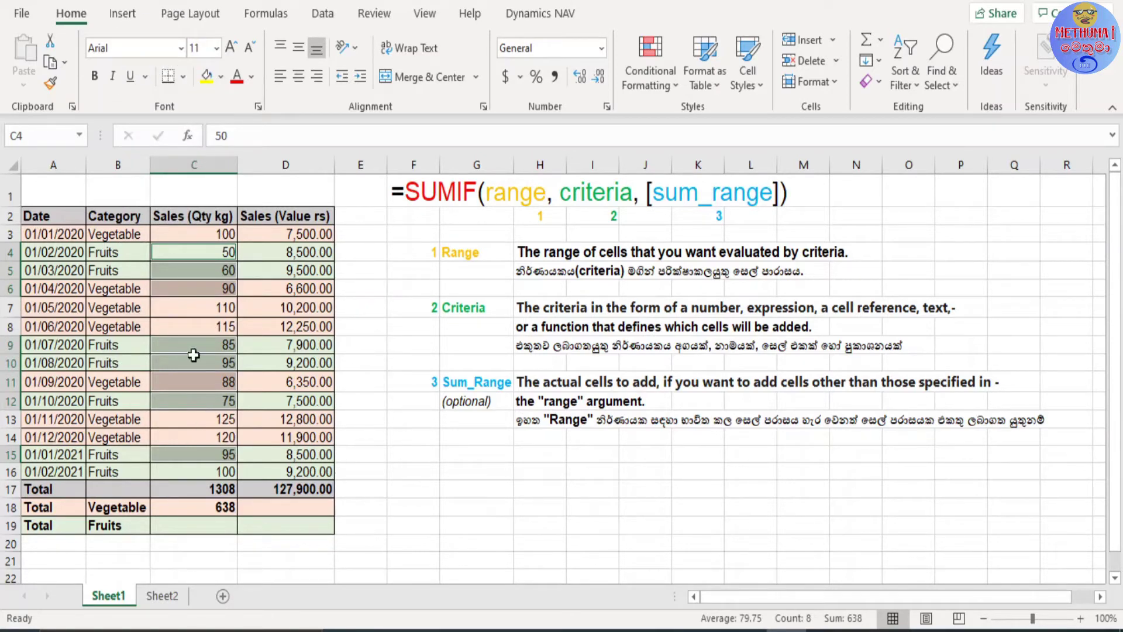
click(215, 506)
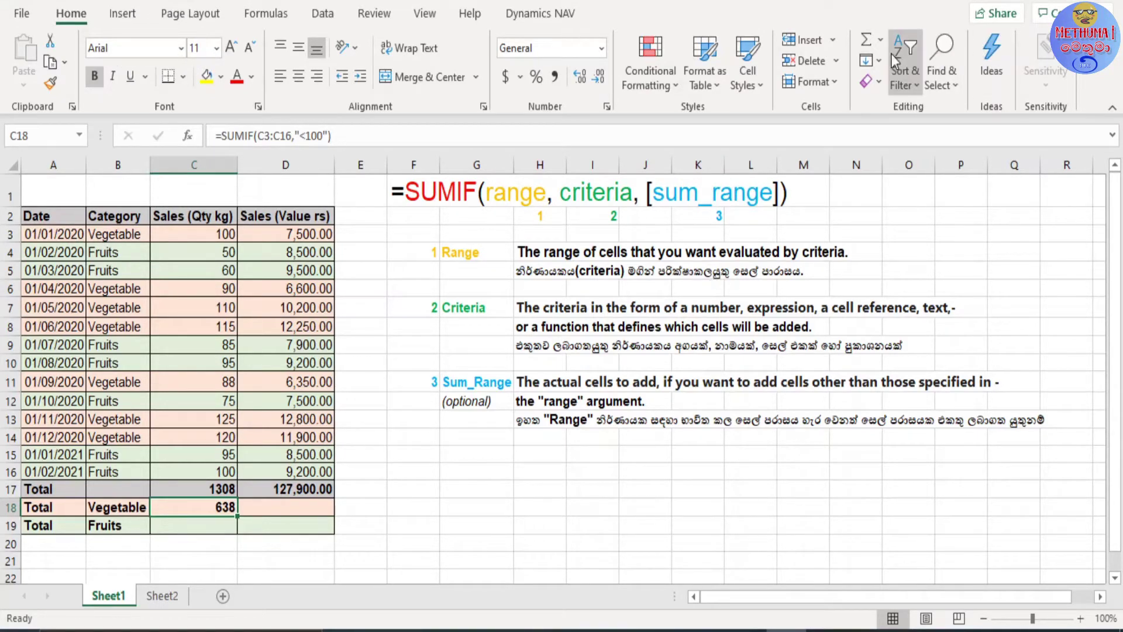
Step: Delete the old C18 formula and insert a fresh, empty SUMIF there
click(881, 39)
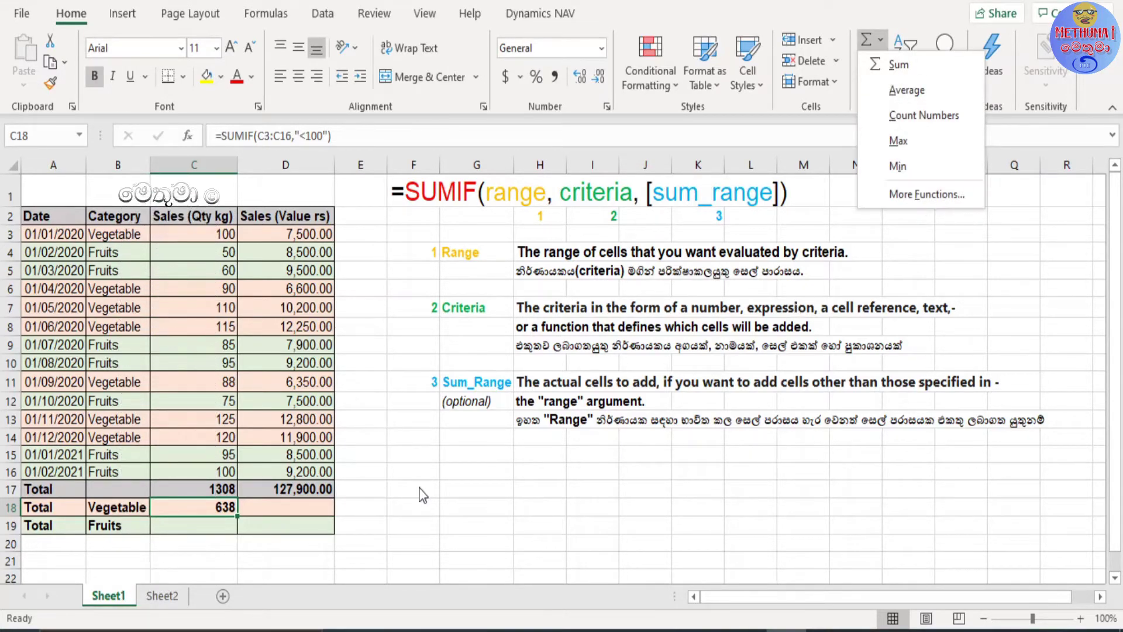
click(212, 526)
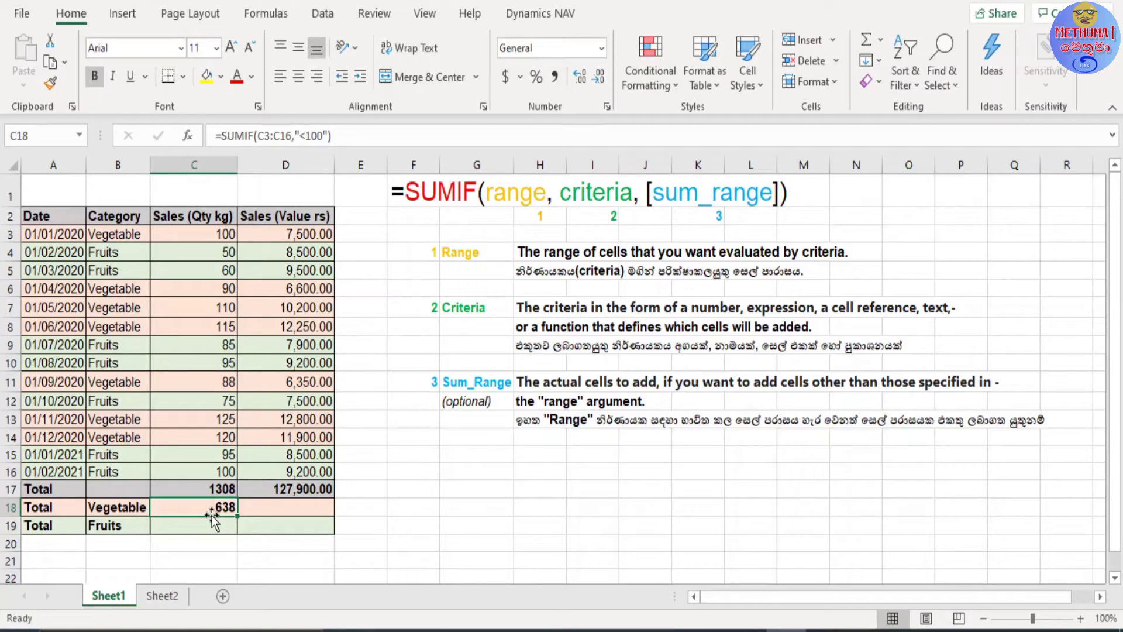
key(Delete)
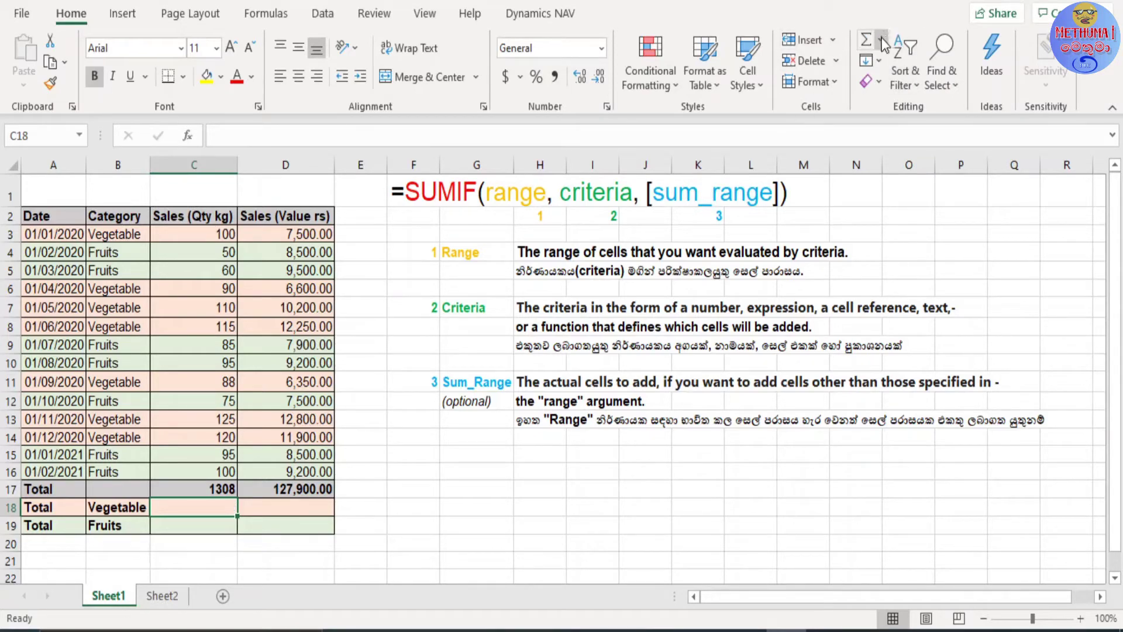
click(883, 41)
click(888, 192)
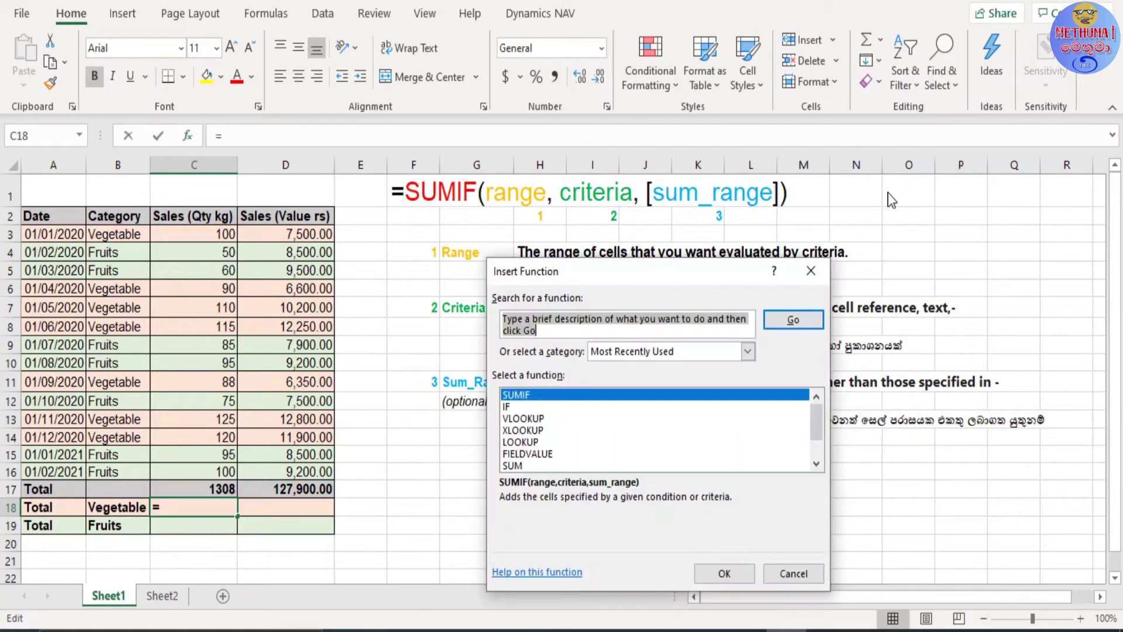
click(725, 573)
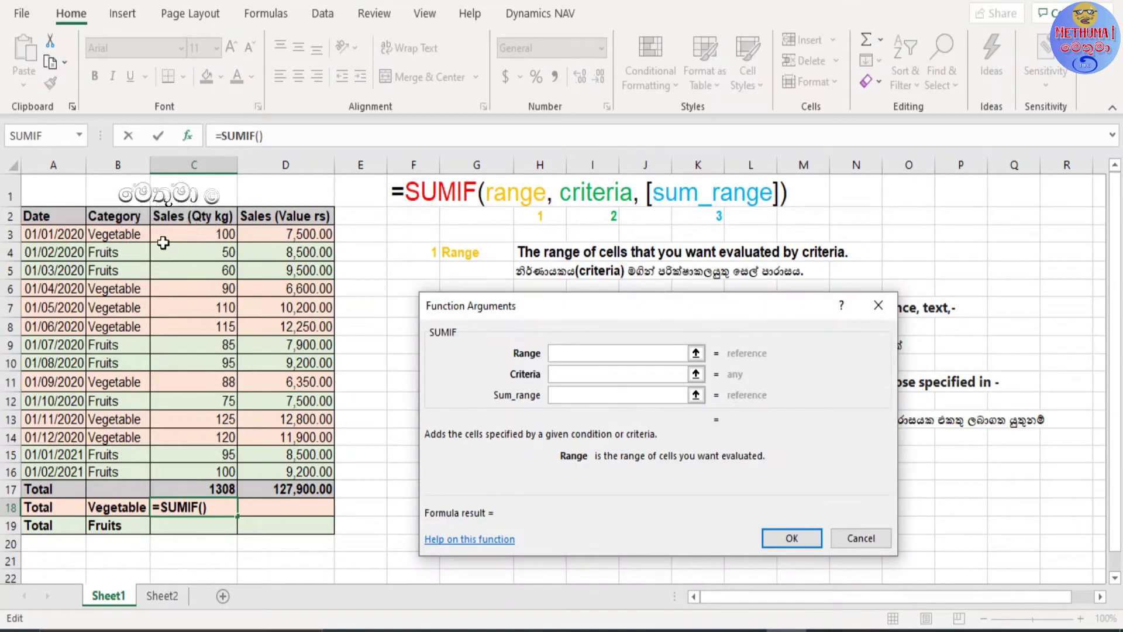
Step: Set SUMIF range B3:B16, criterion vegetable and sum range C3:C16 in C18, giving 748
drag(117, 234, 132, 476)
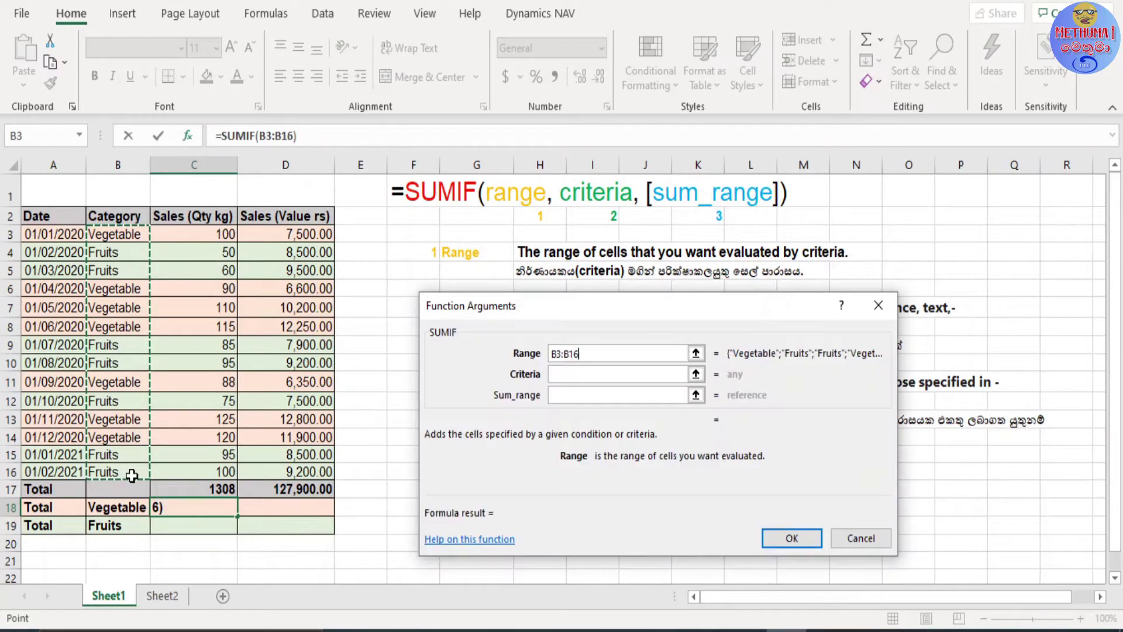
click(569, 375)
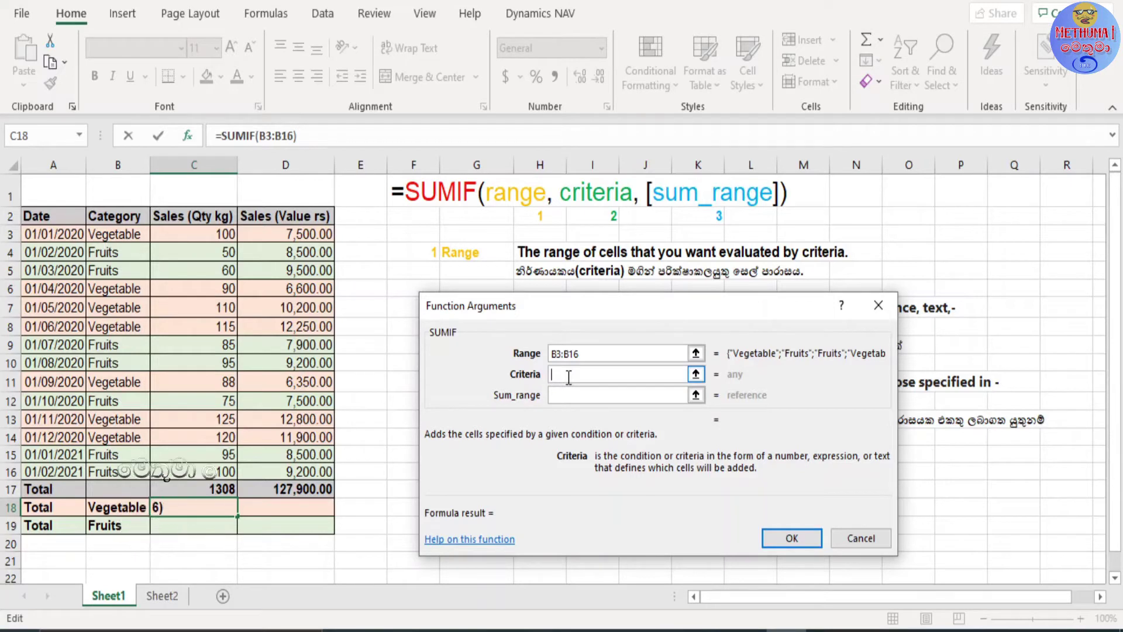
text(ve)
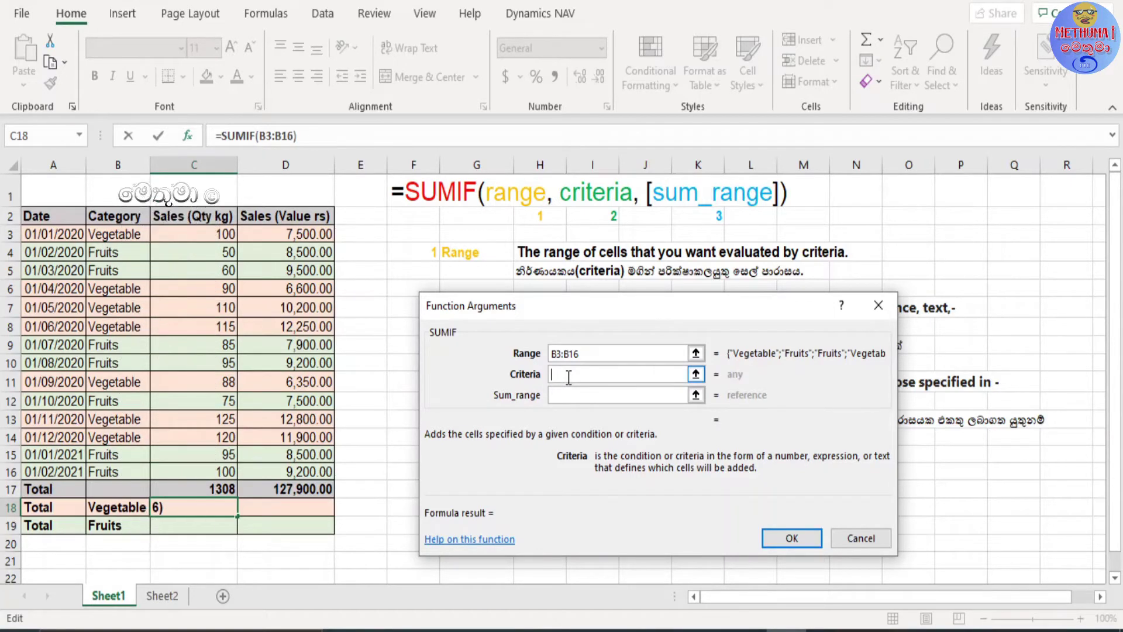
text(getable)
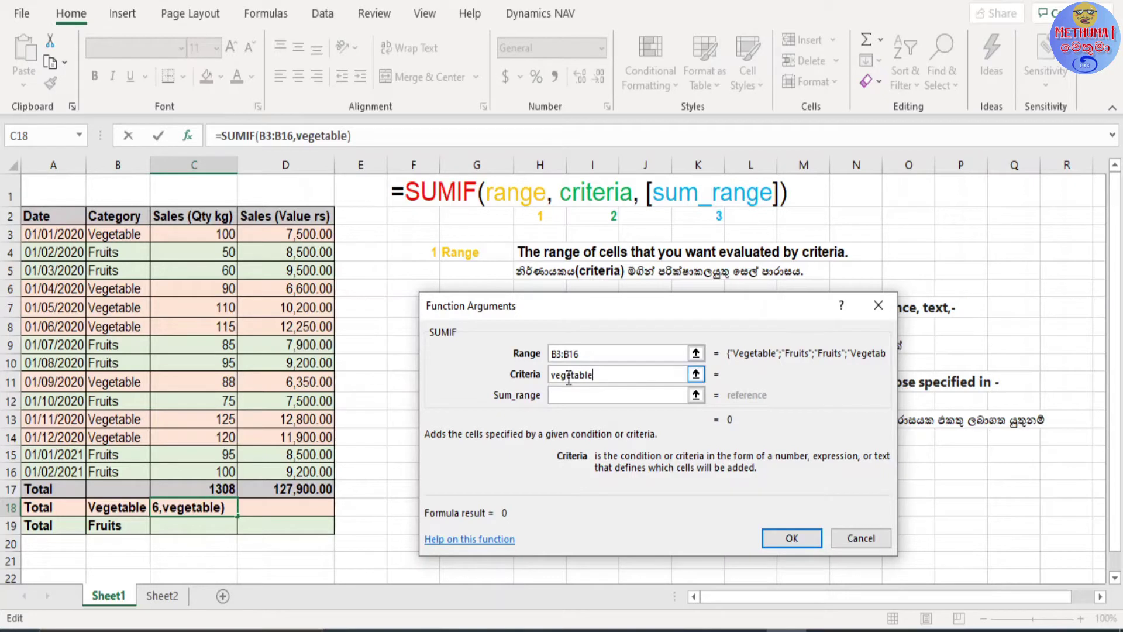
key(Tab)
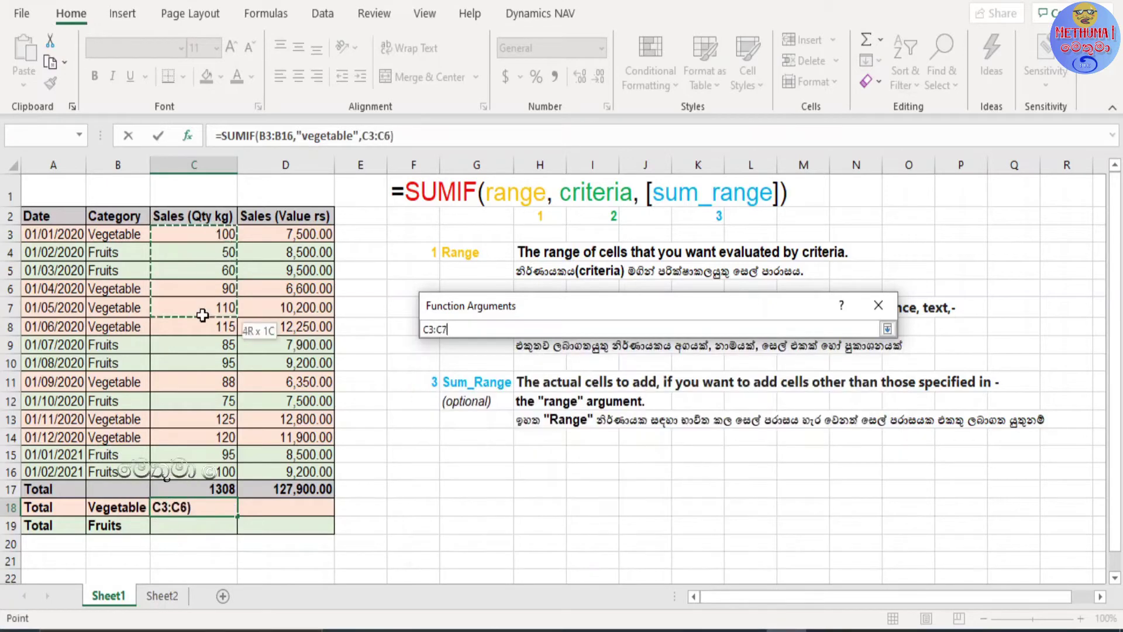
drag(208, 234, 210, 463)
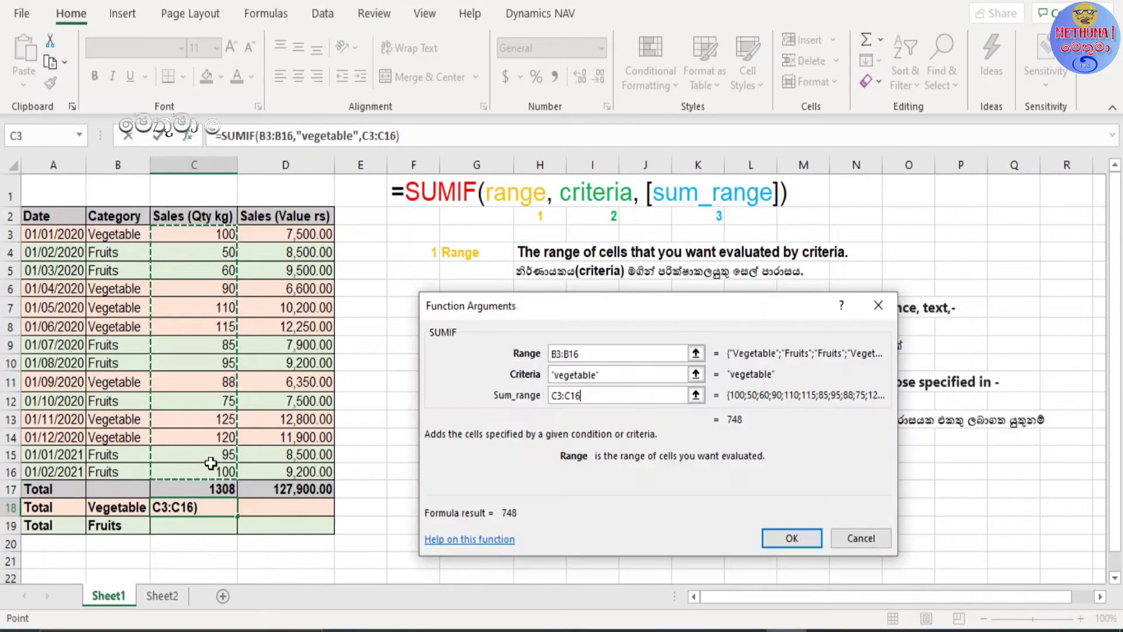
click(614, 392)
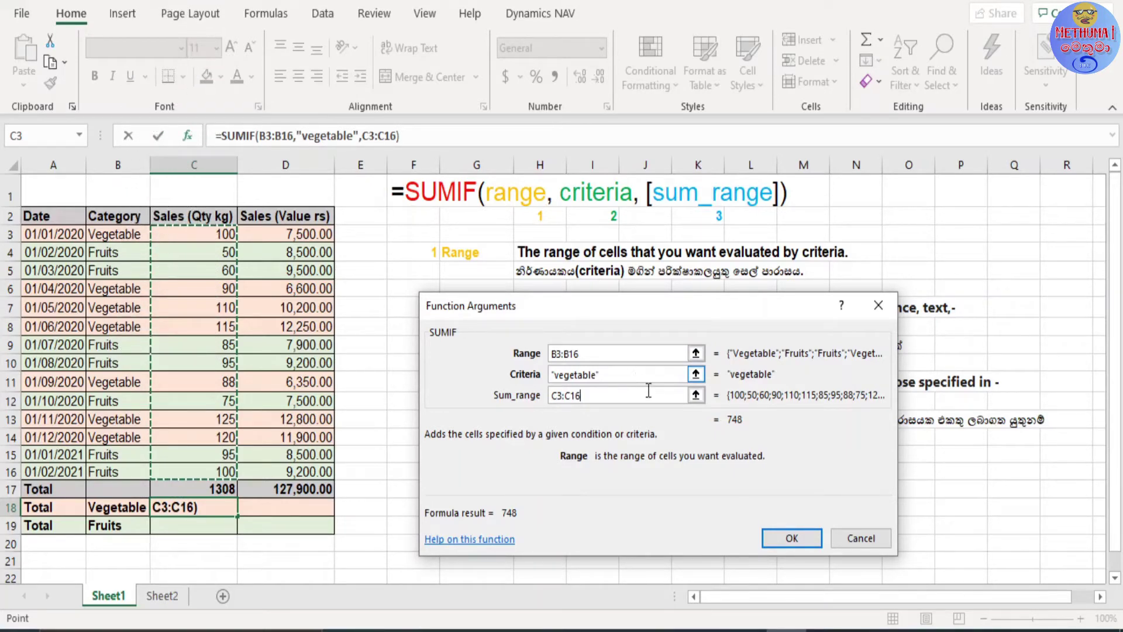
click(782, 536)
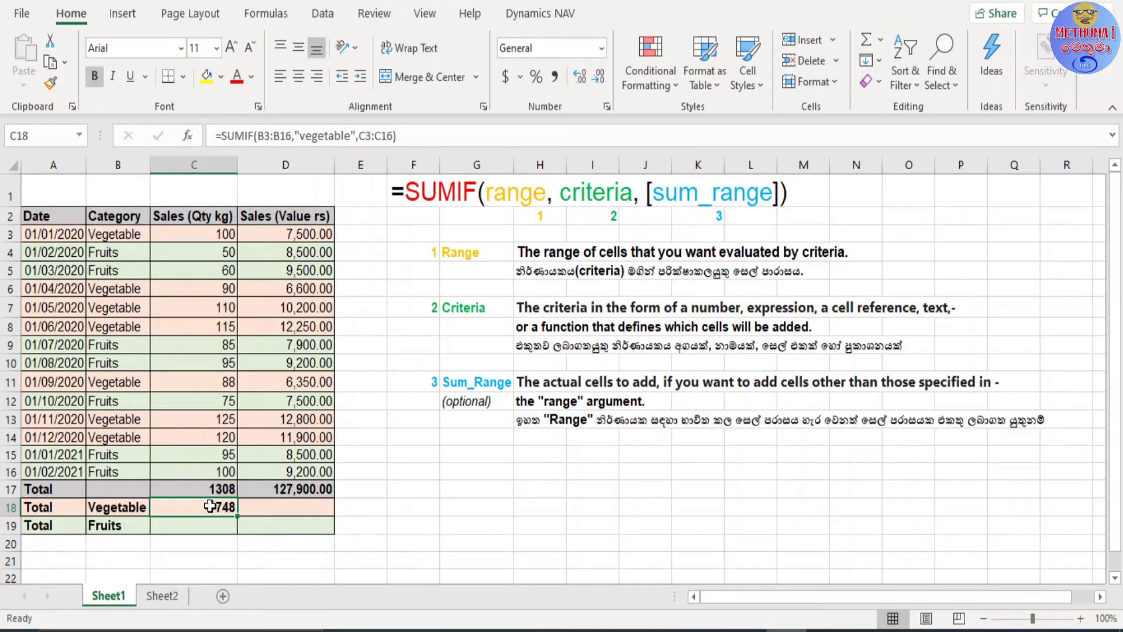
shift+click(227, 433)
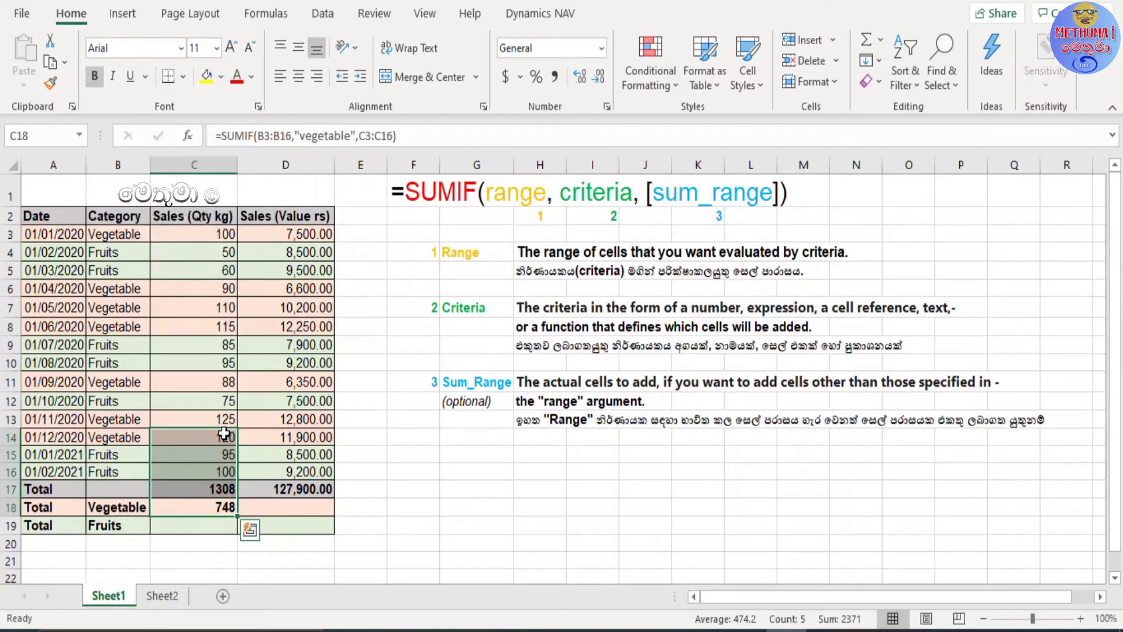
click(225, 434)
click(221, 419)
key(shift+Down)
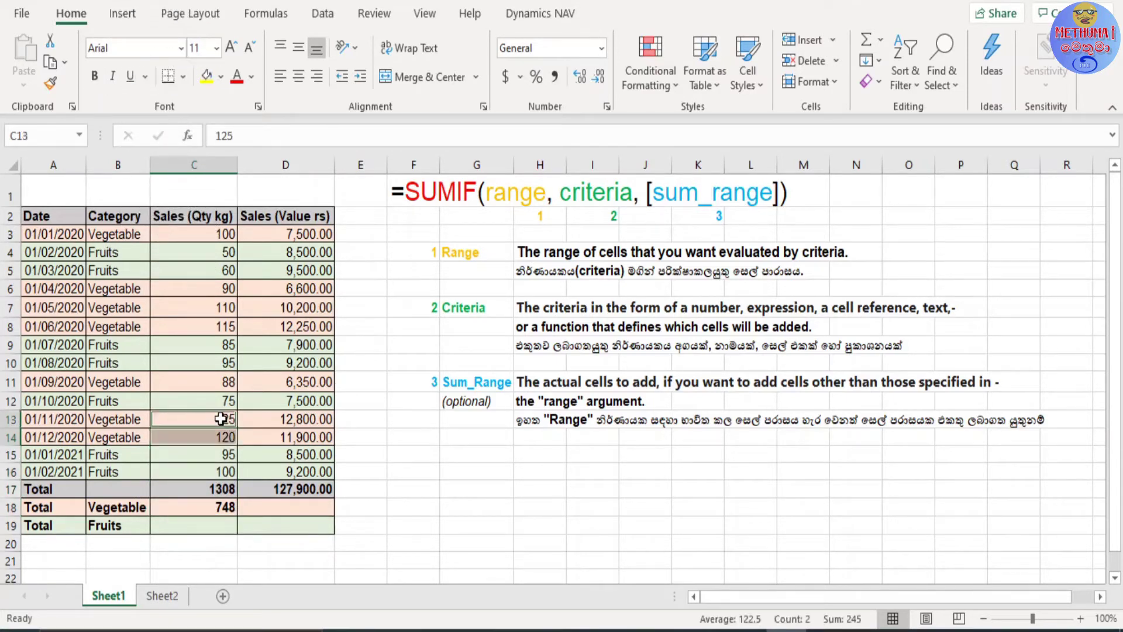
ctrl+click(223, 383)
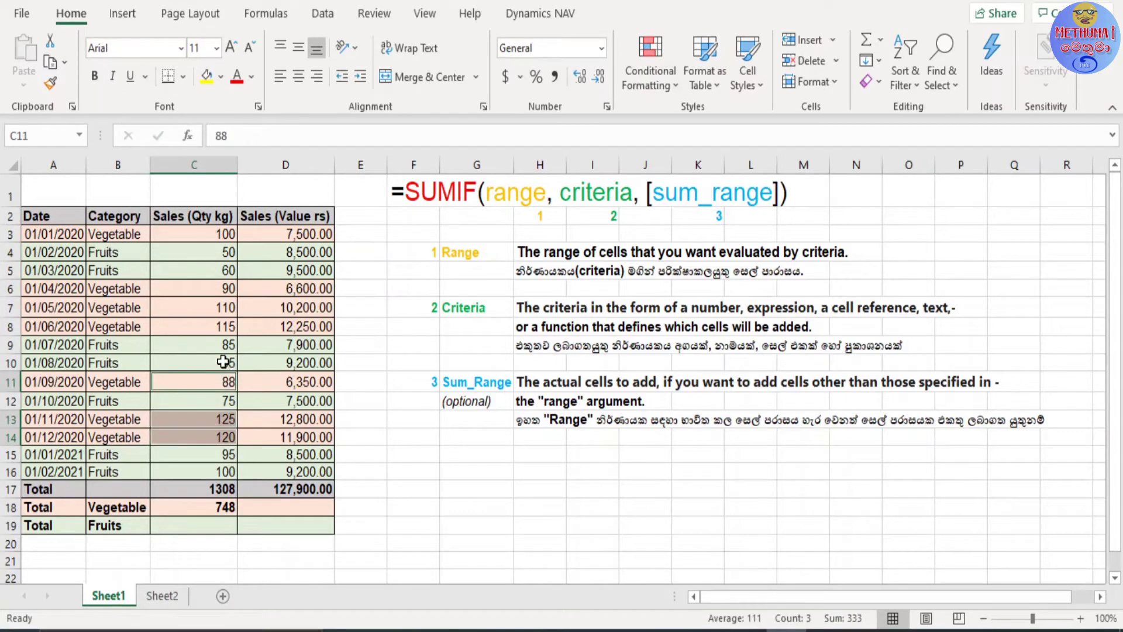
ctrl+click(221, 318)
drag(223, 304, 224, 289)
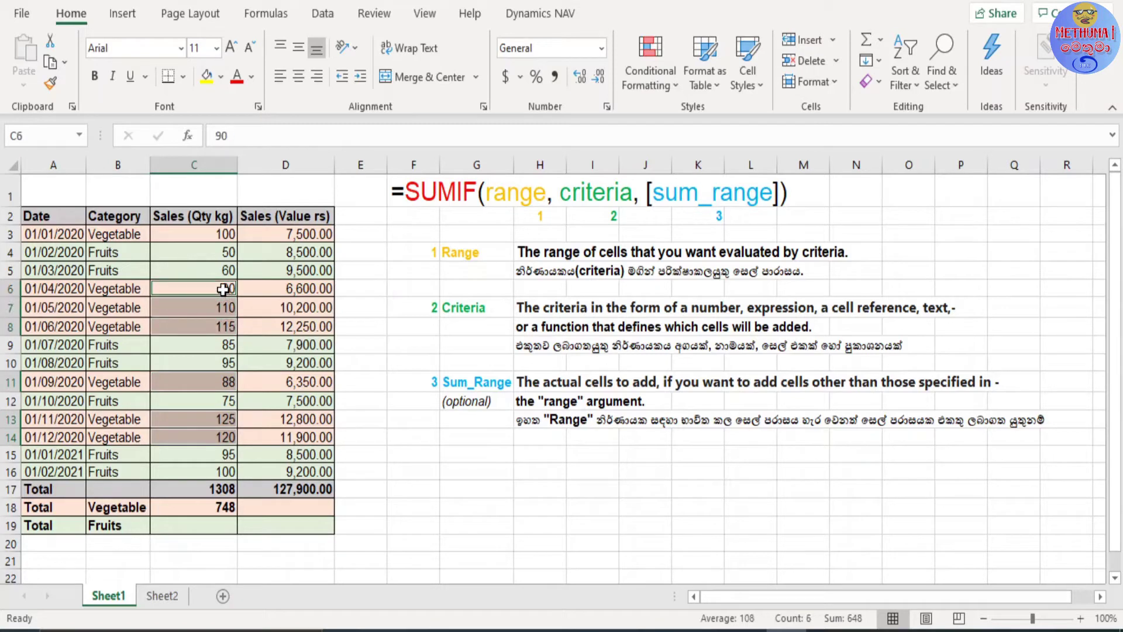
ctrl+click(225, 234)
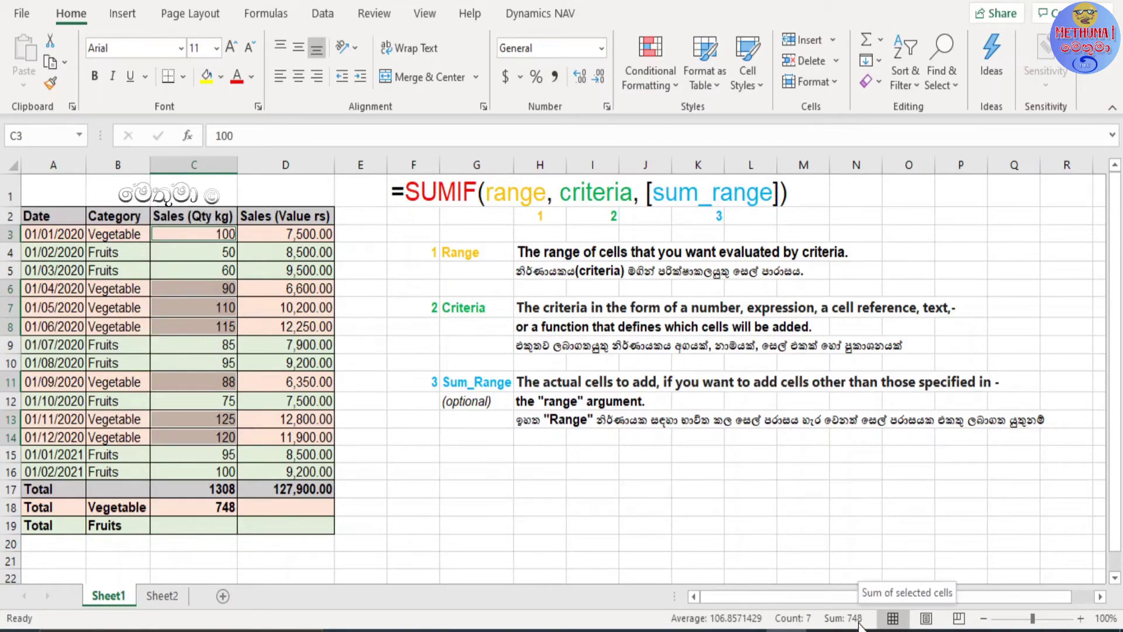
click(209, 521)
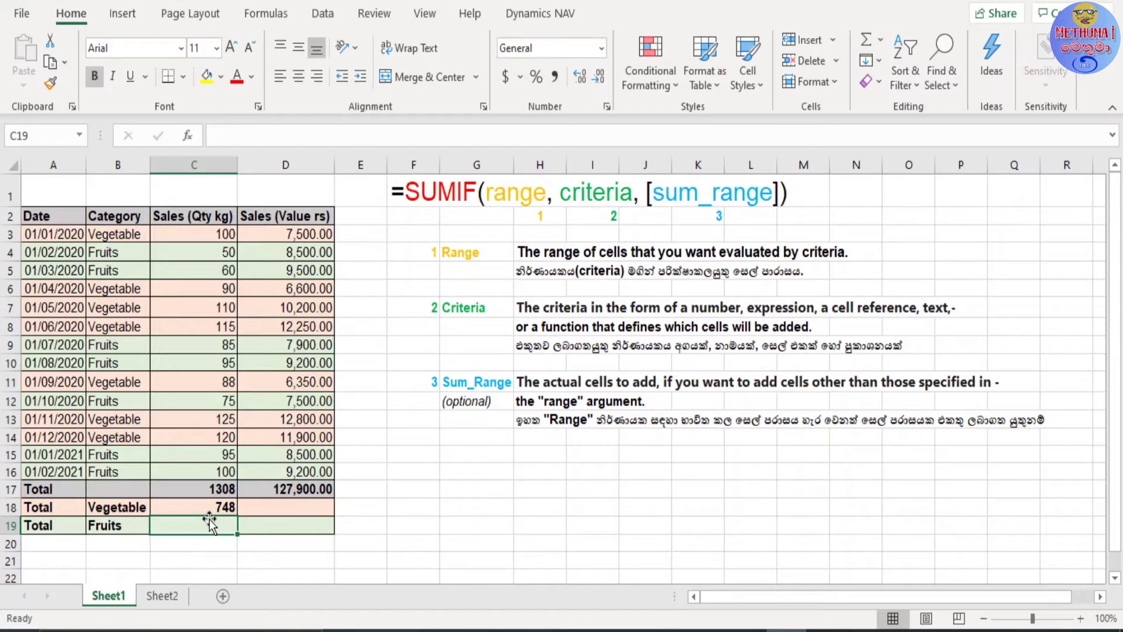
Step: Enter =SUMIF(B3:B16,"Fruits",C3:C16) in C19 for a Fruits total of 560
text(=)
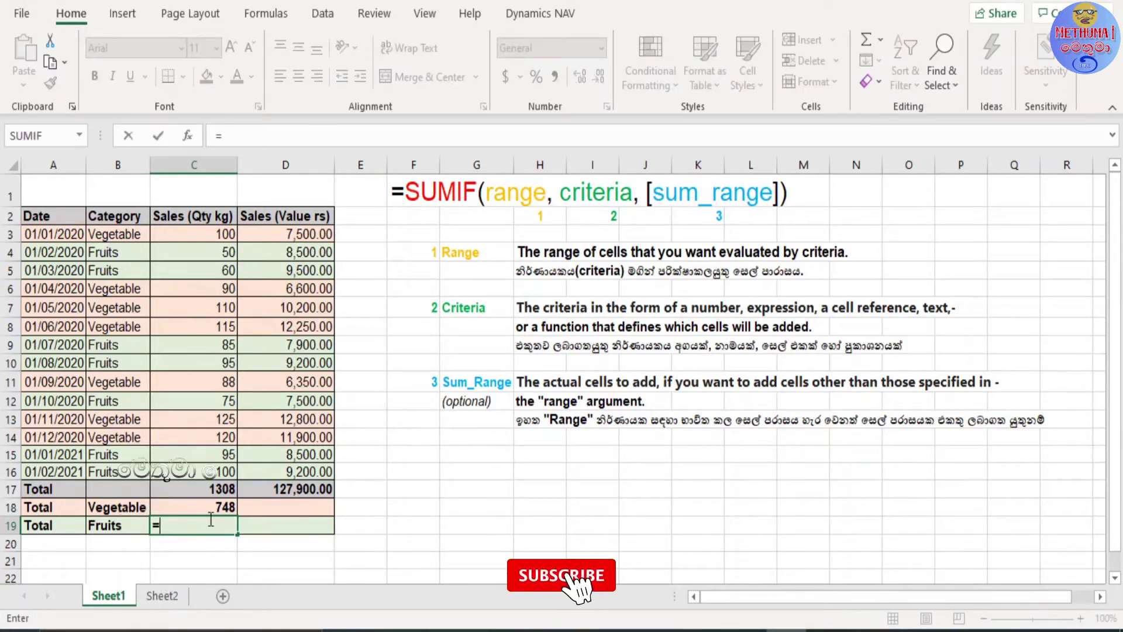
text(s)
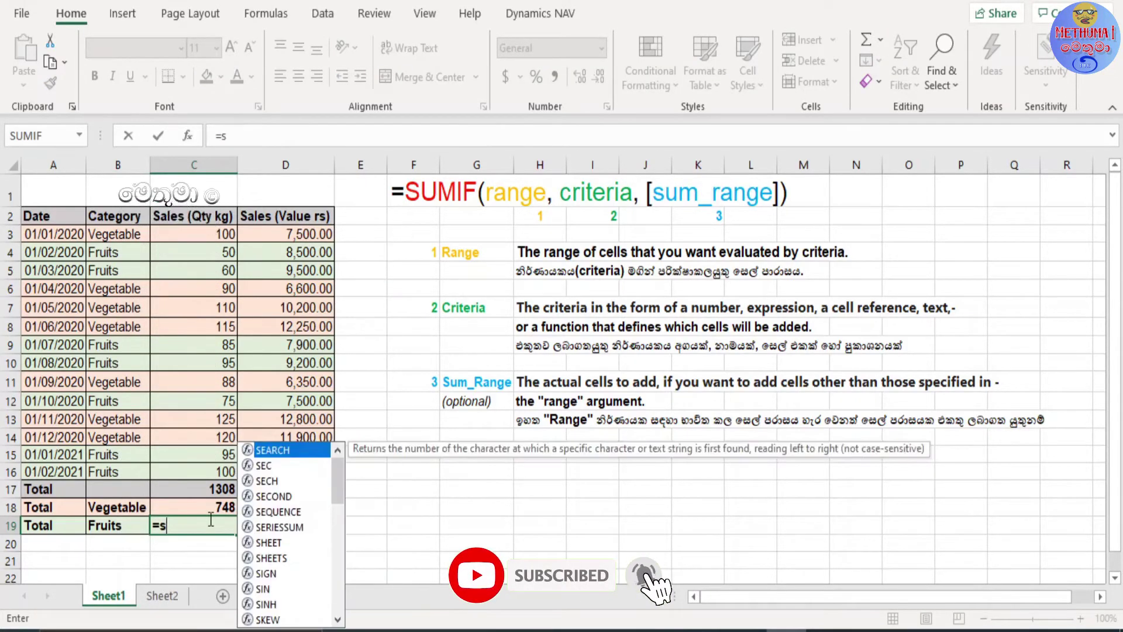
text(umi)
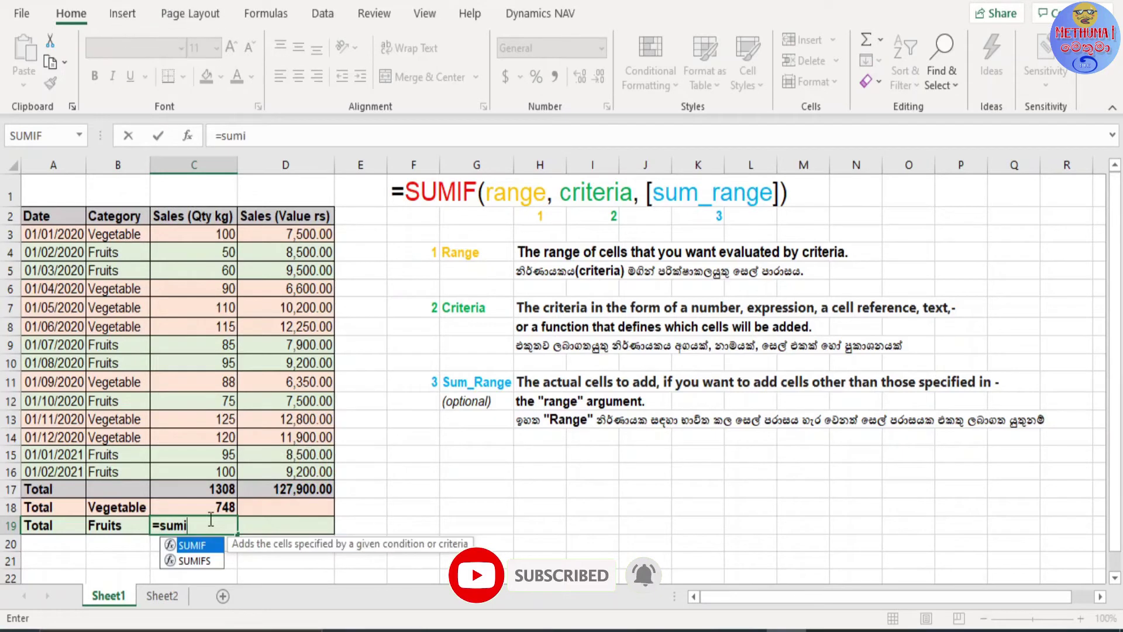
key(Tab)
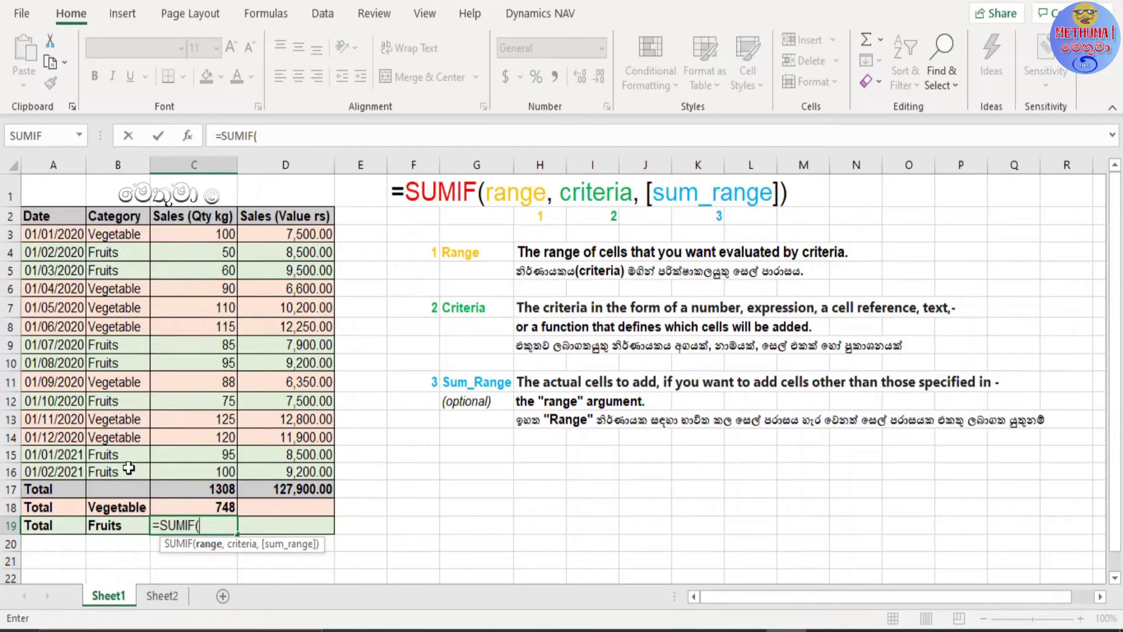
drag(136, 470, 128, 234)
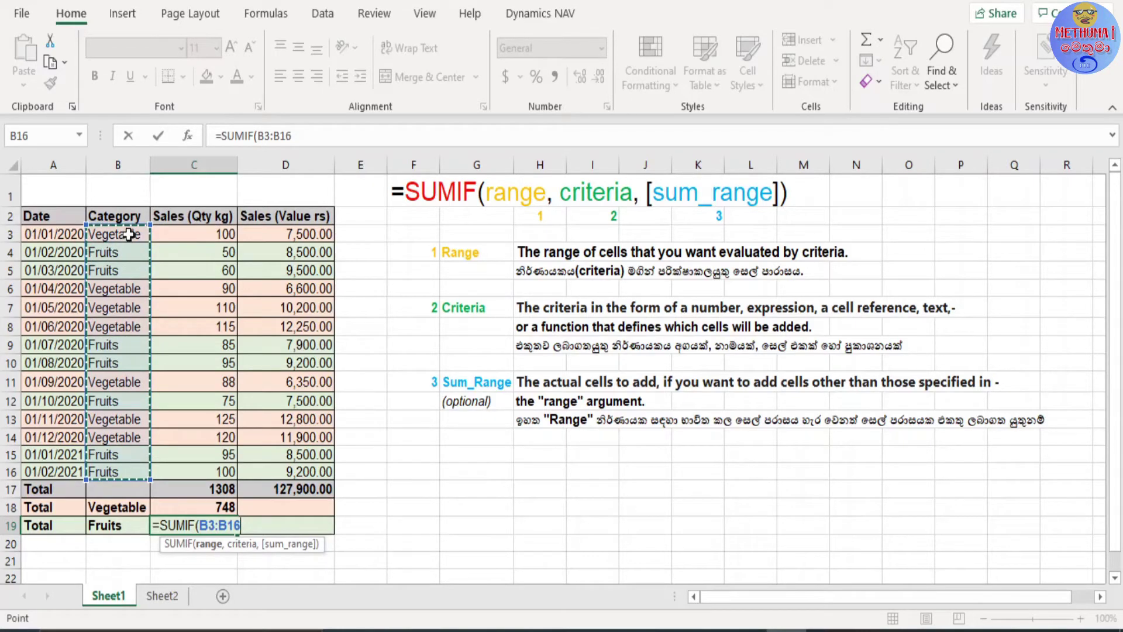
text(,)
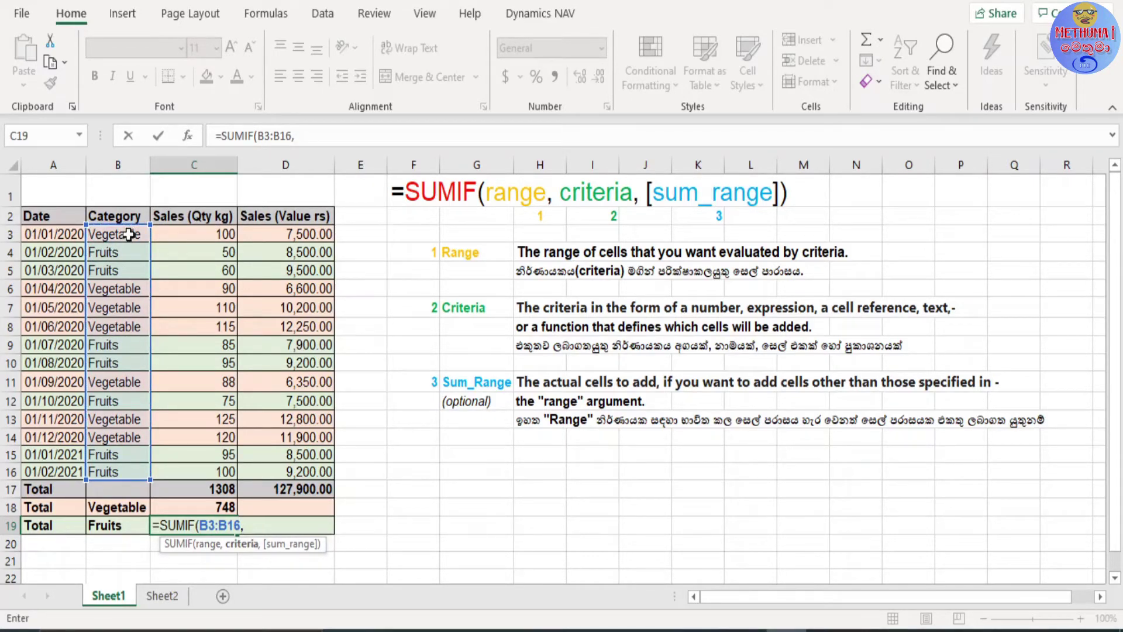
text(")
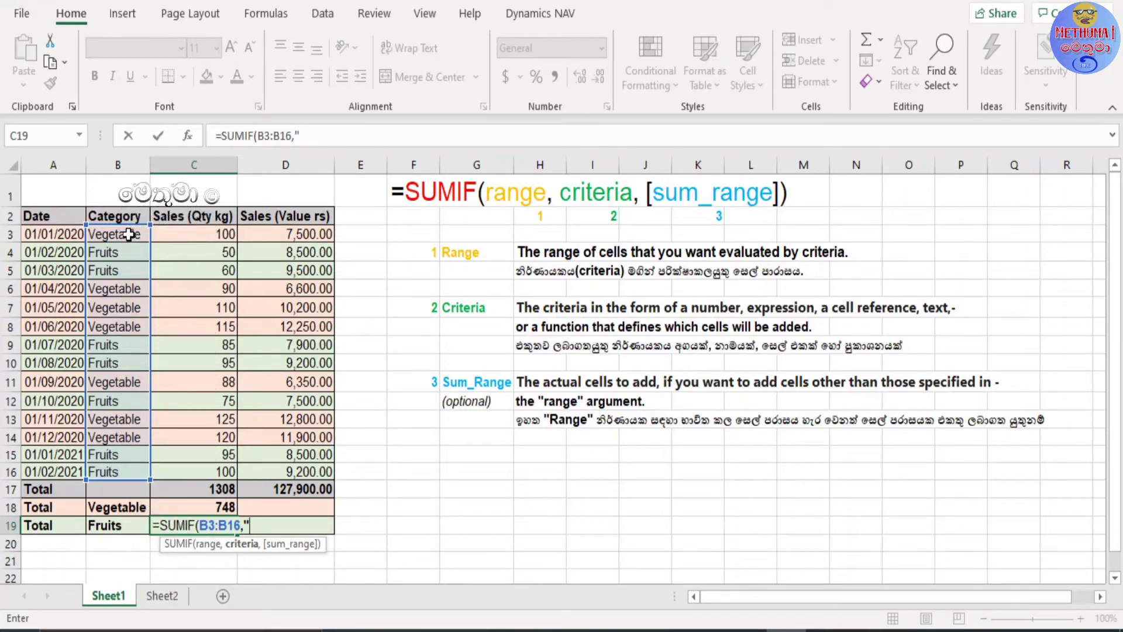
text(Fruits")
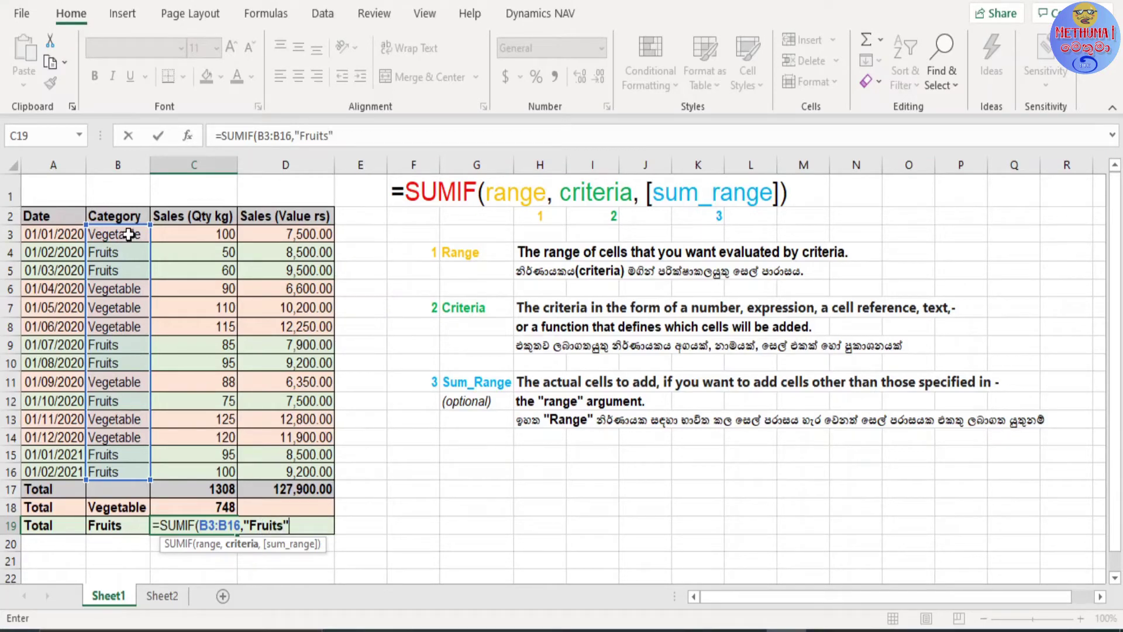
text(,)
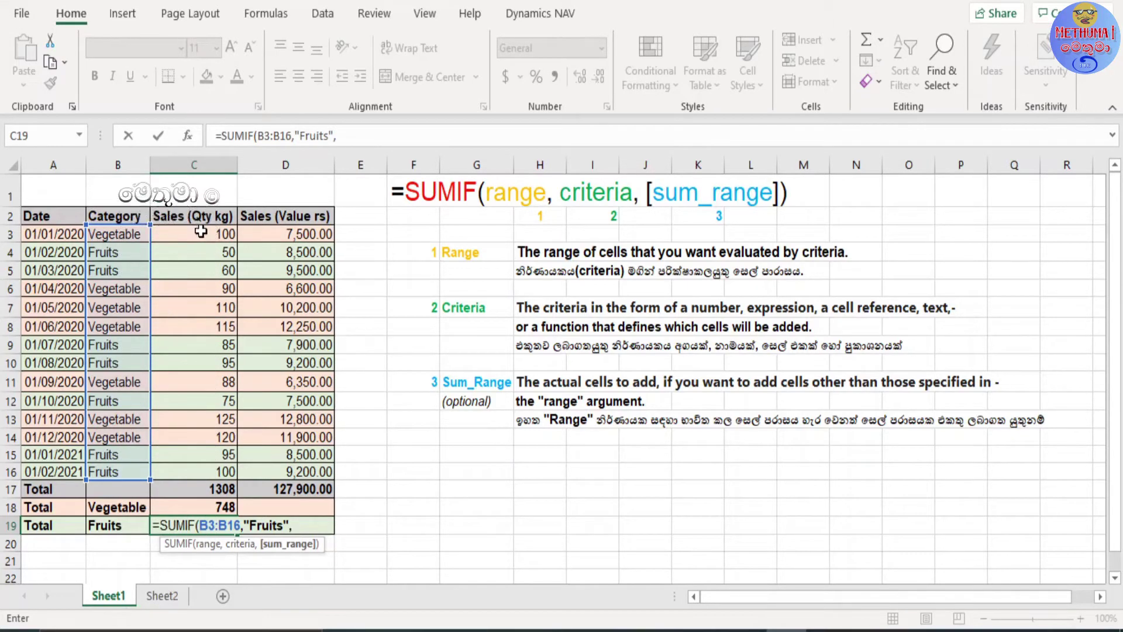
drag(200, 232, 203, 465)
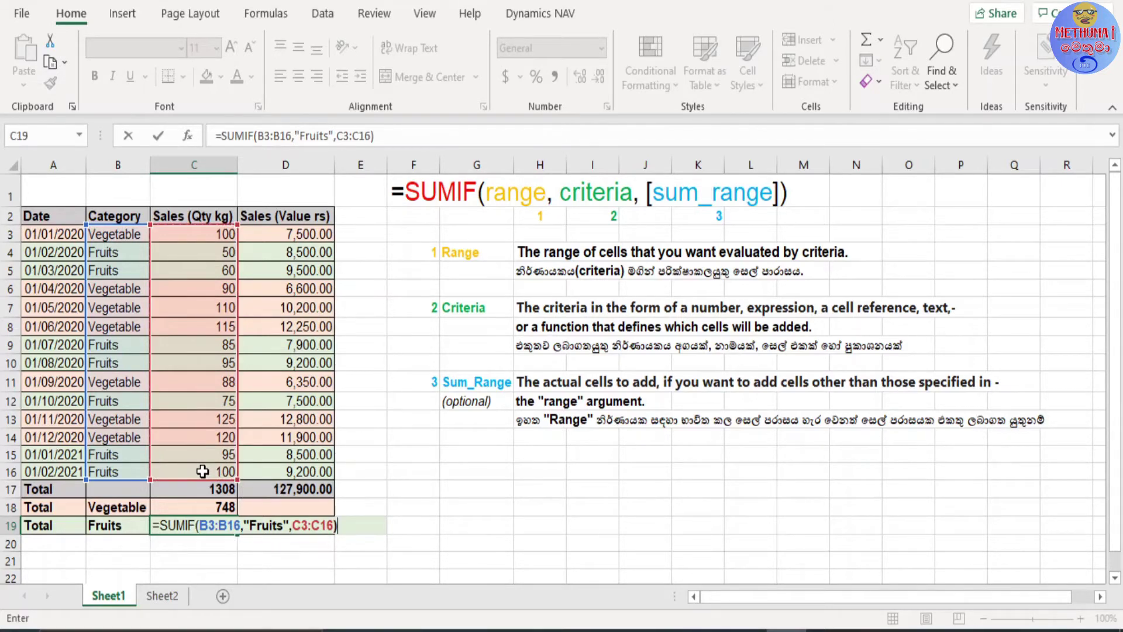
key(Return)
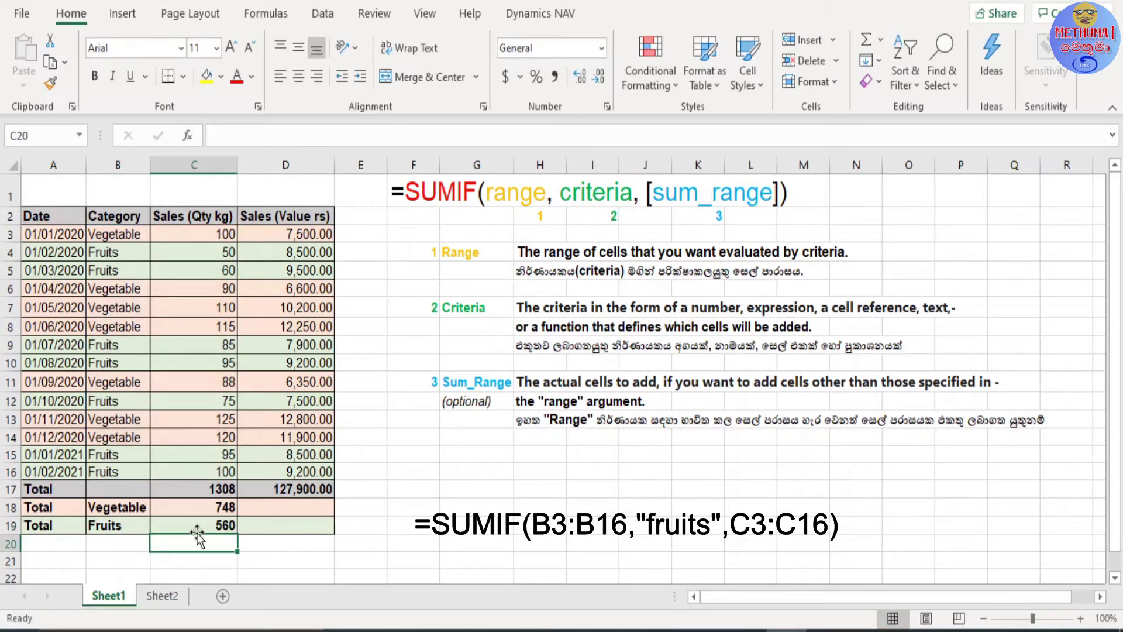
click(197, 524)
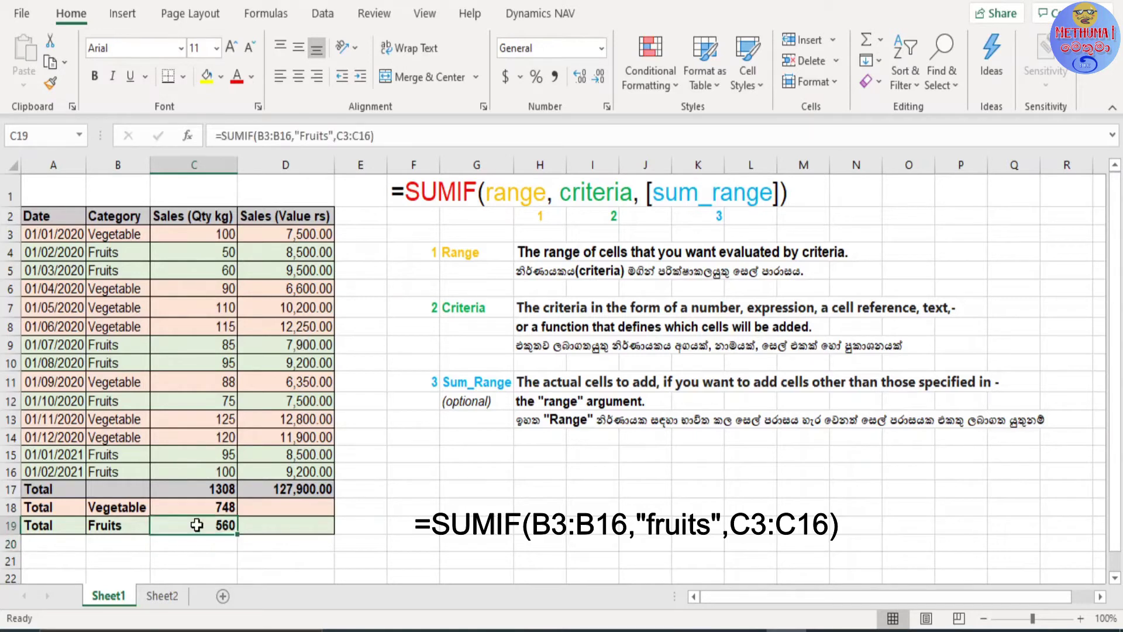
click(221, 471)
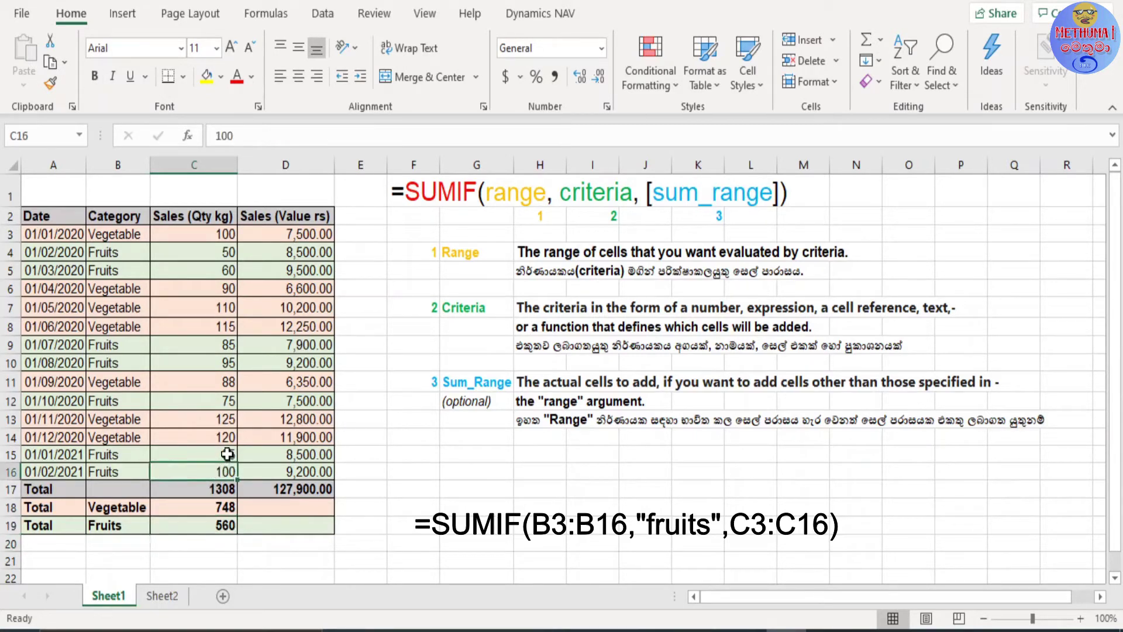
drag(227, 454, 227, 471)
ctrl+click(225, 400)
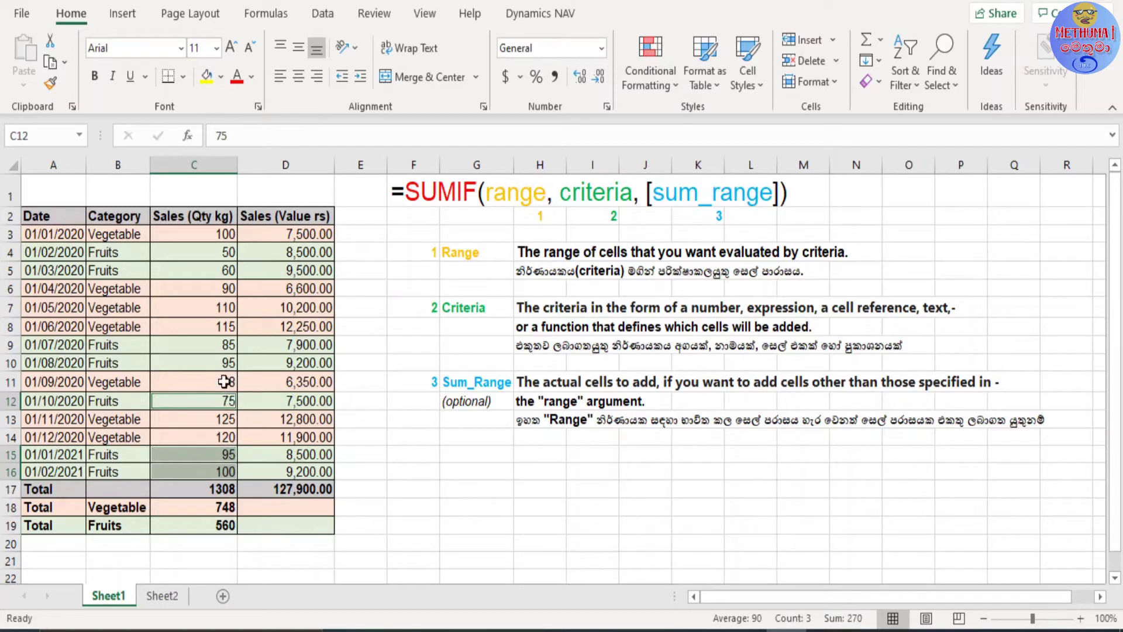
ctrl+click(224, 363)
ctrl+click(222, 346)
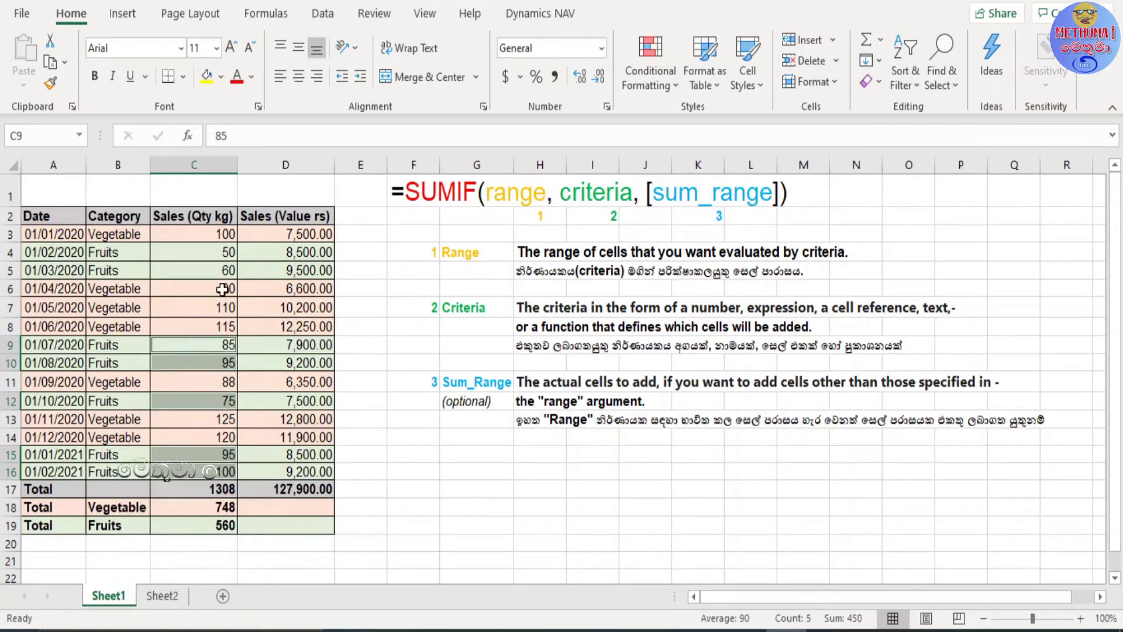
ctrl+click(222, 266)
drag(223, 261, 228, 248)
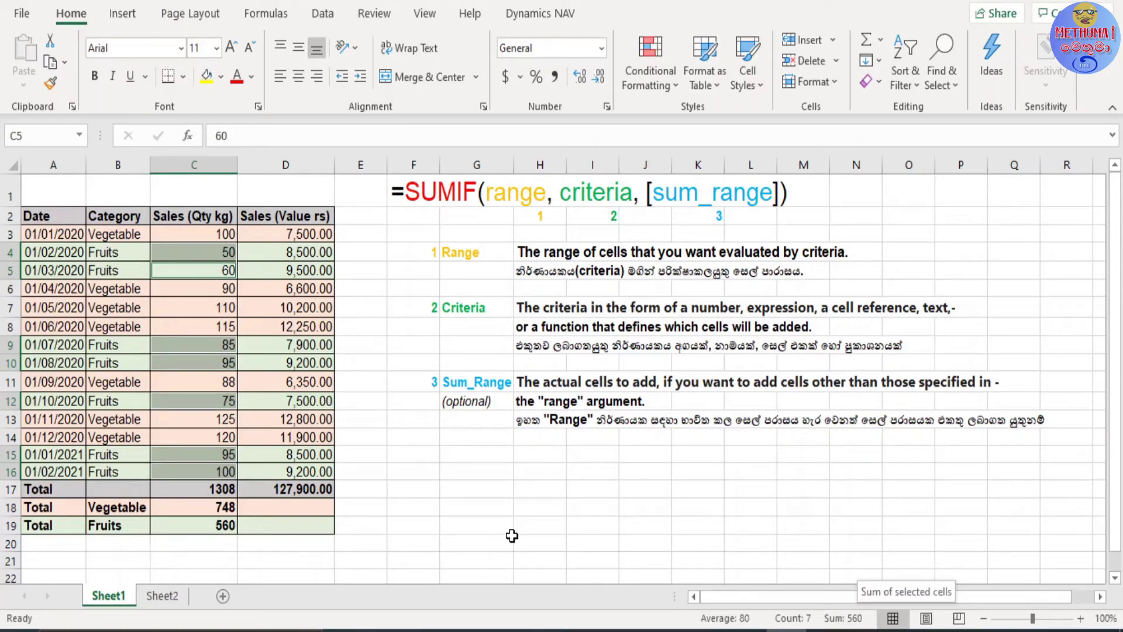
click(203, 507)
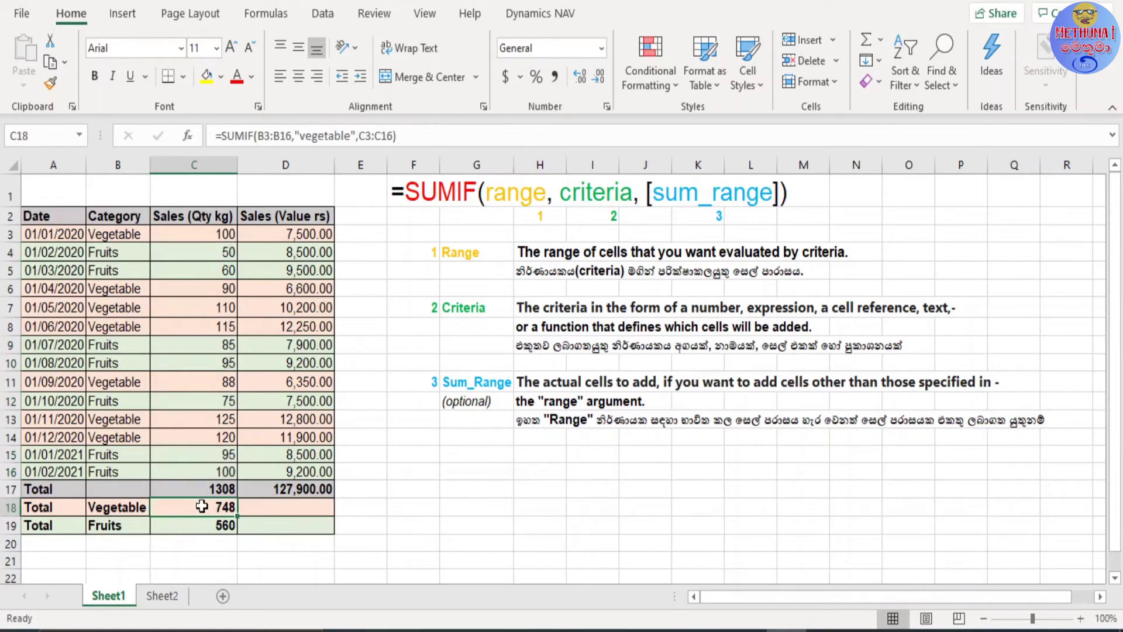
click(283, 507)
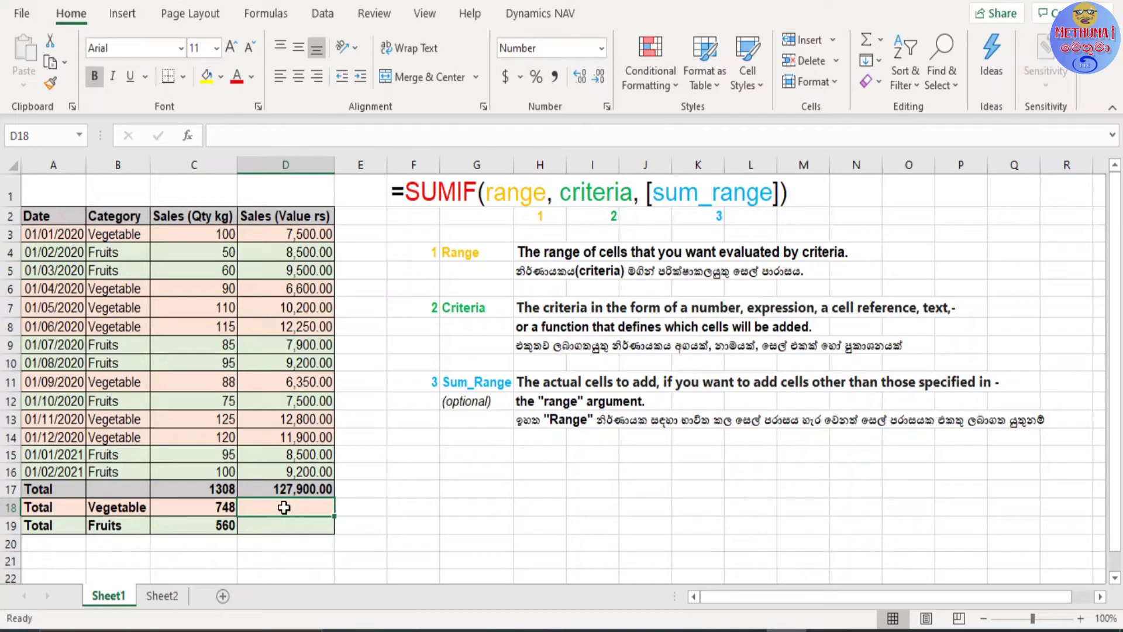
Step: Insert a SUMIF in D18 with range B3:B16 and wildcard criterion fr*
click(880, 39)
click(888, 191)
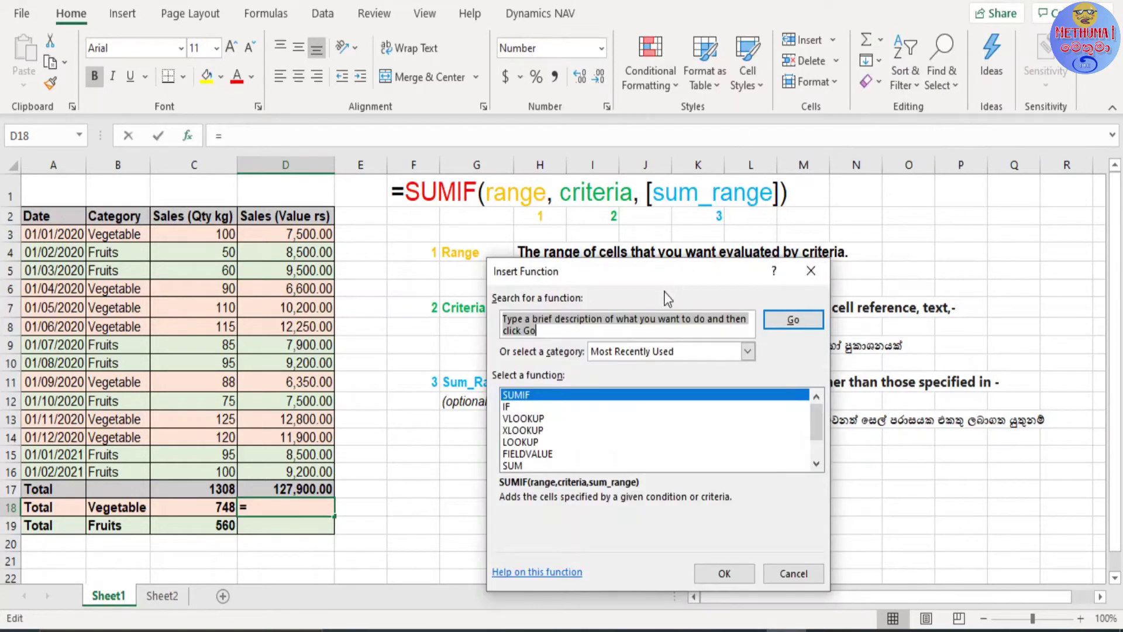
click(722, 575)
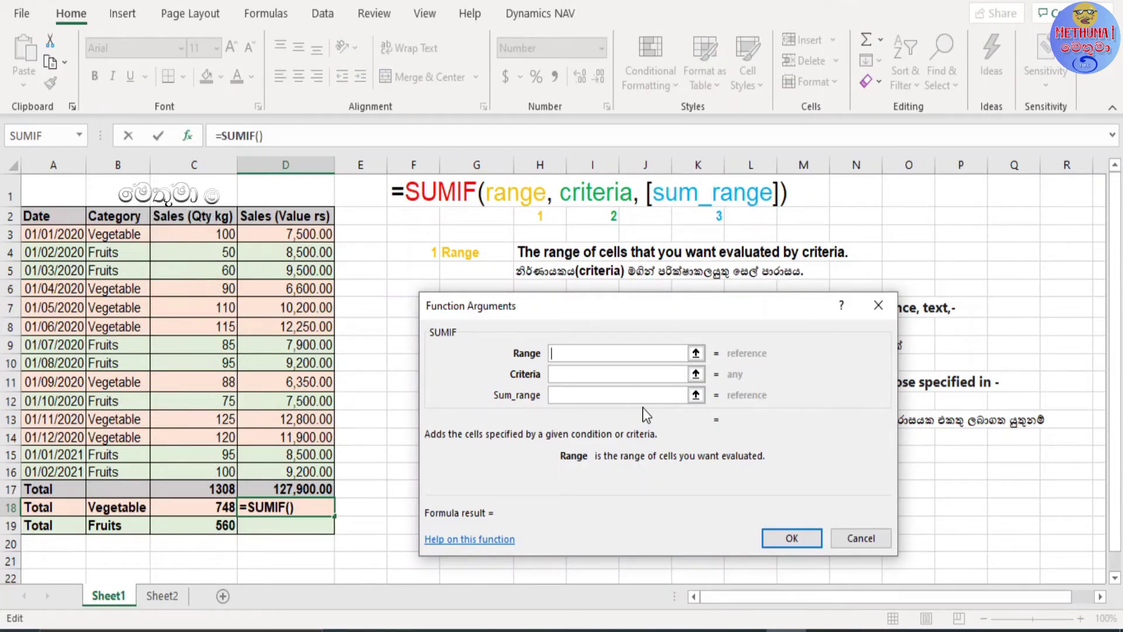
drag(126, 234, 112, 475)
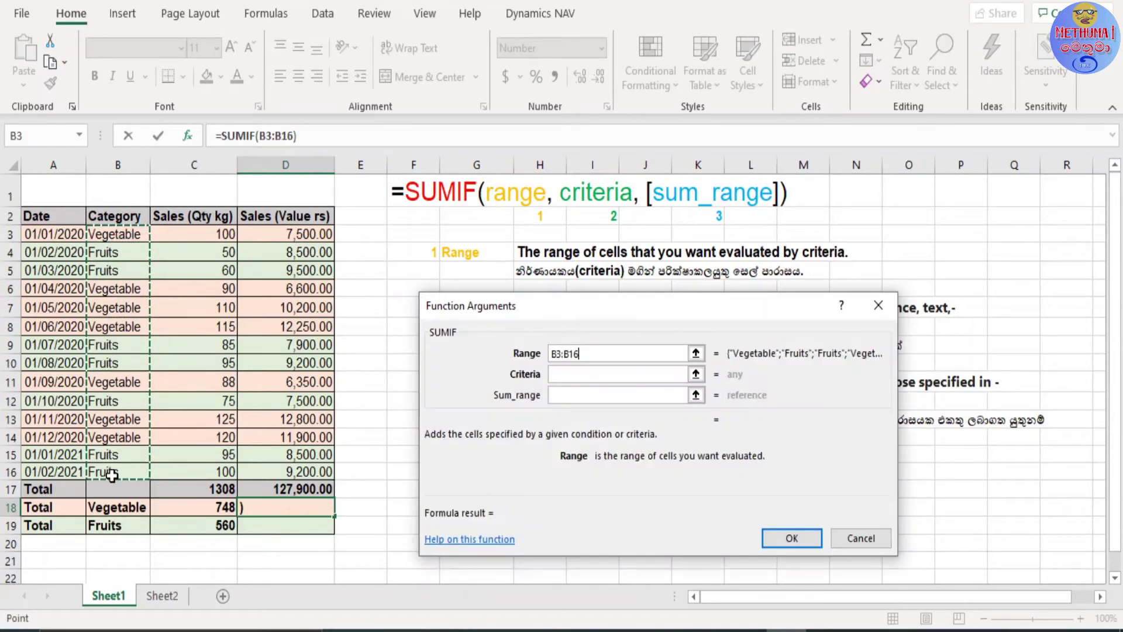
click(576, 377)
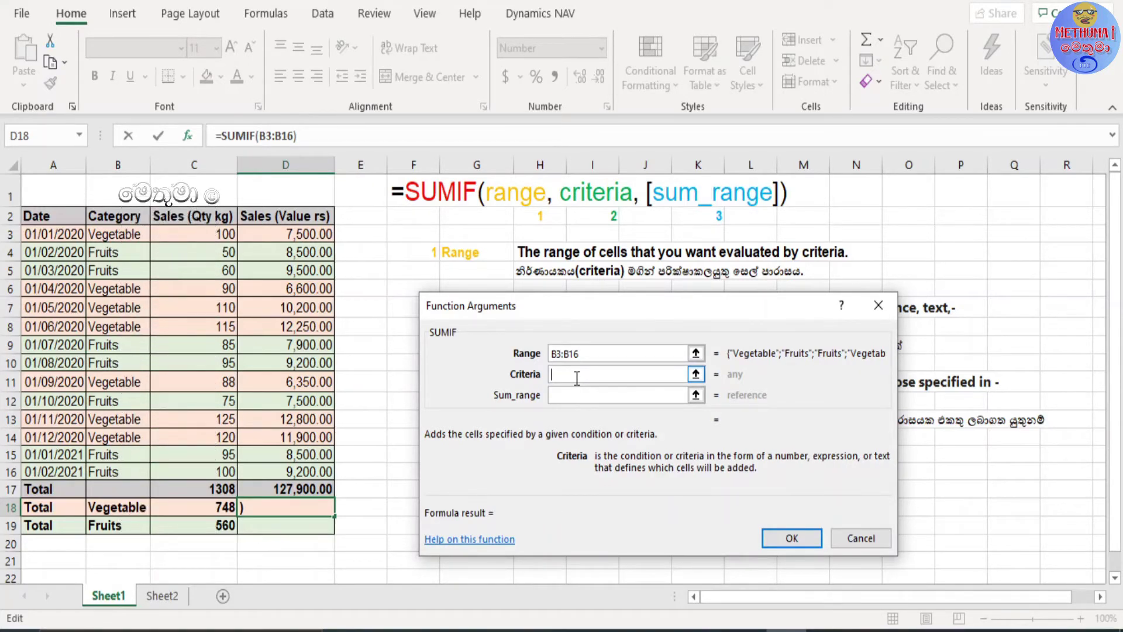
text(fr*)
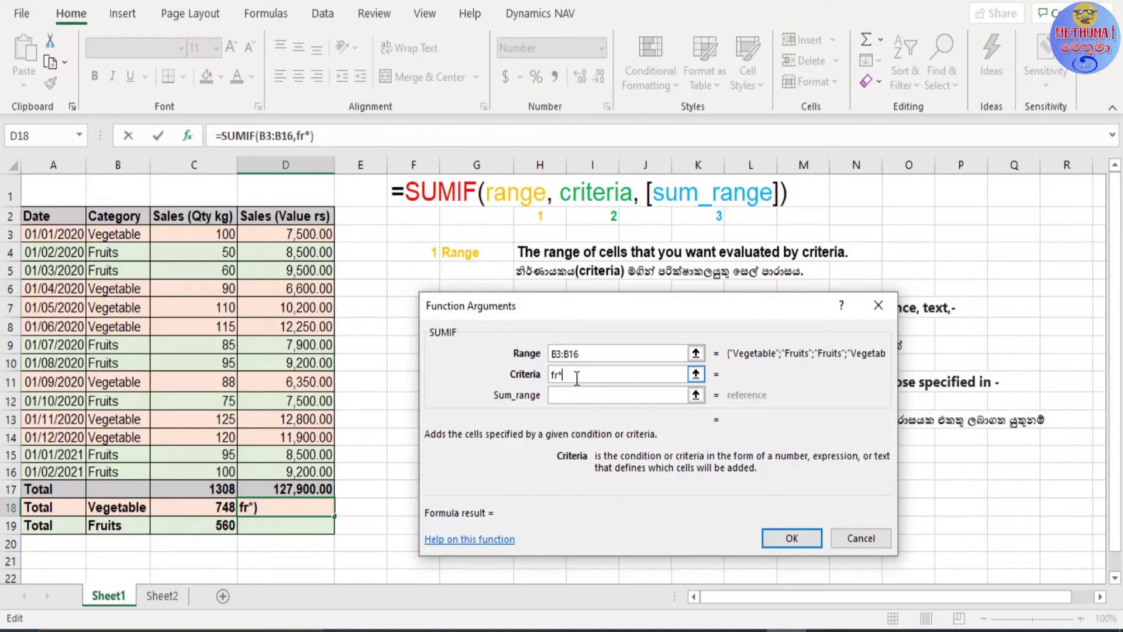
key(Tab)
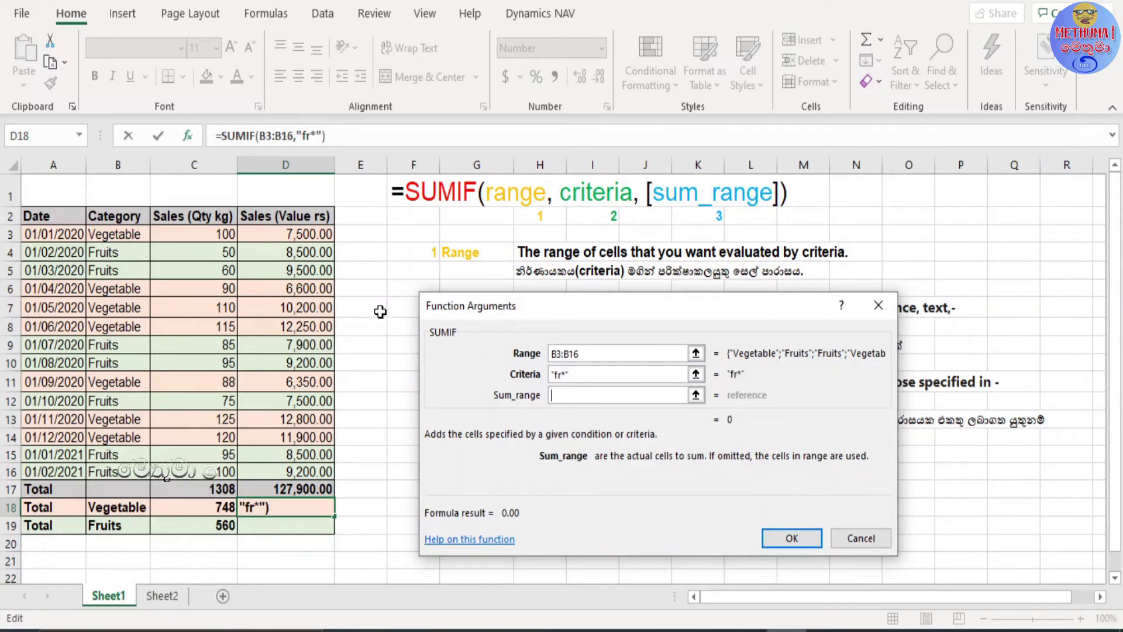
Step: Use D3:D16 as sum range and change the criterion to ve*, previewing 67,600
drag(290, 236, 291, 470)
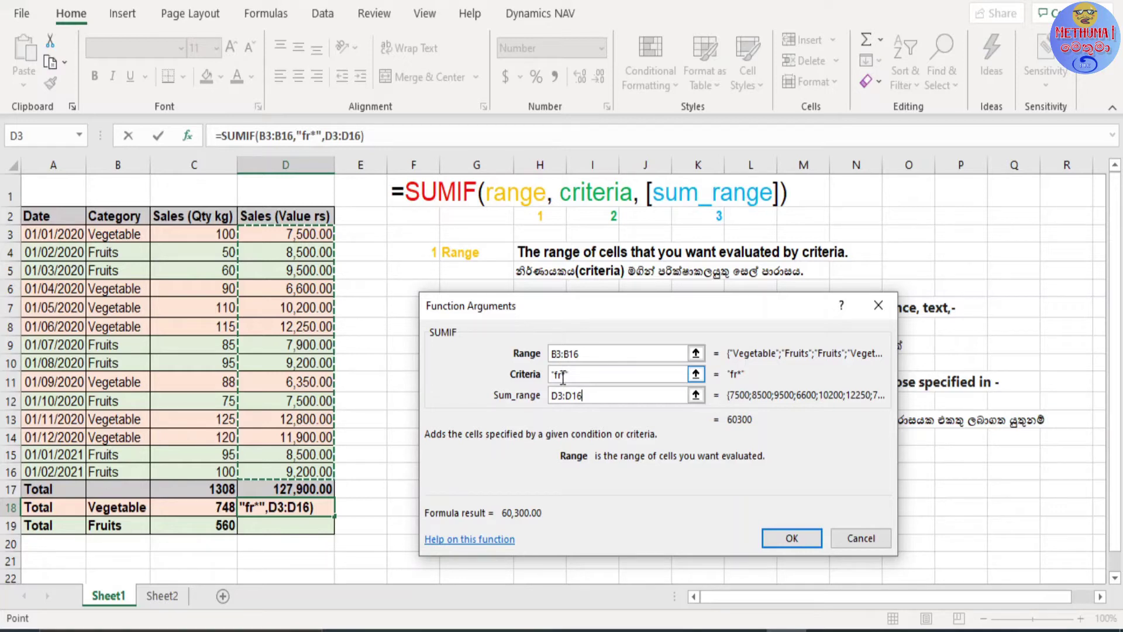
click(562, 375)
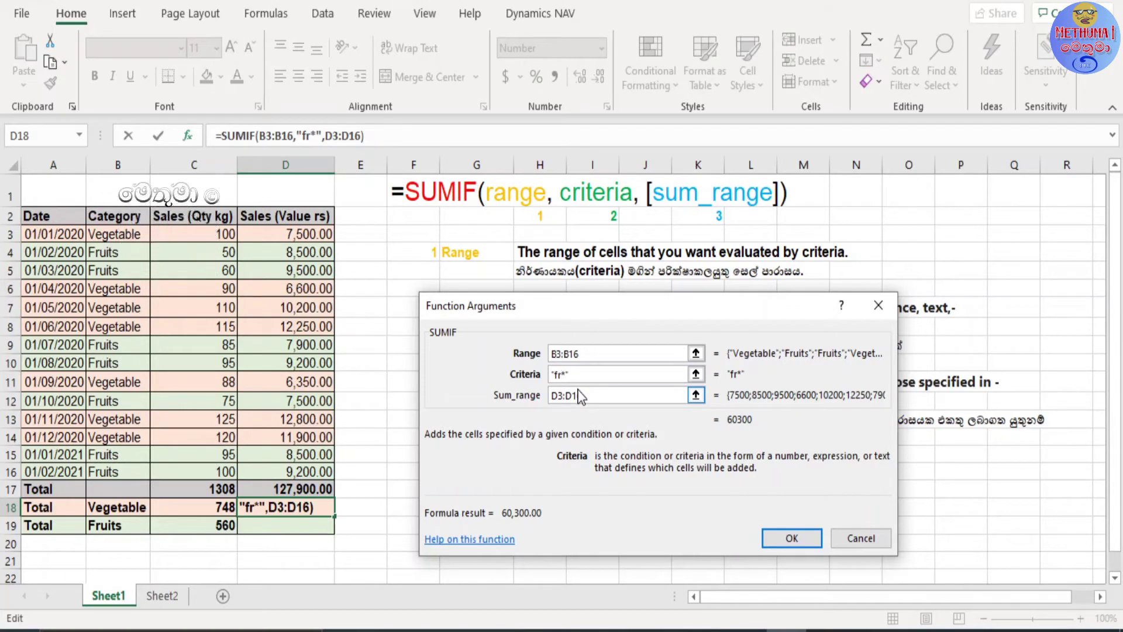
key(BackSpace)
key(BackSpace)
text(ve)
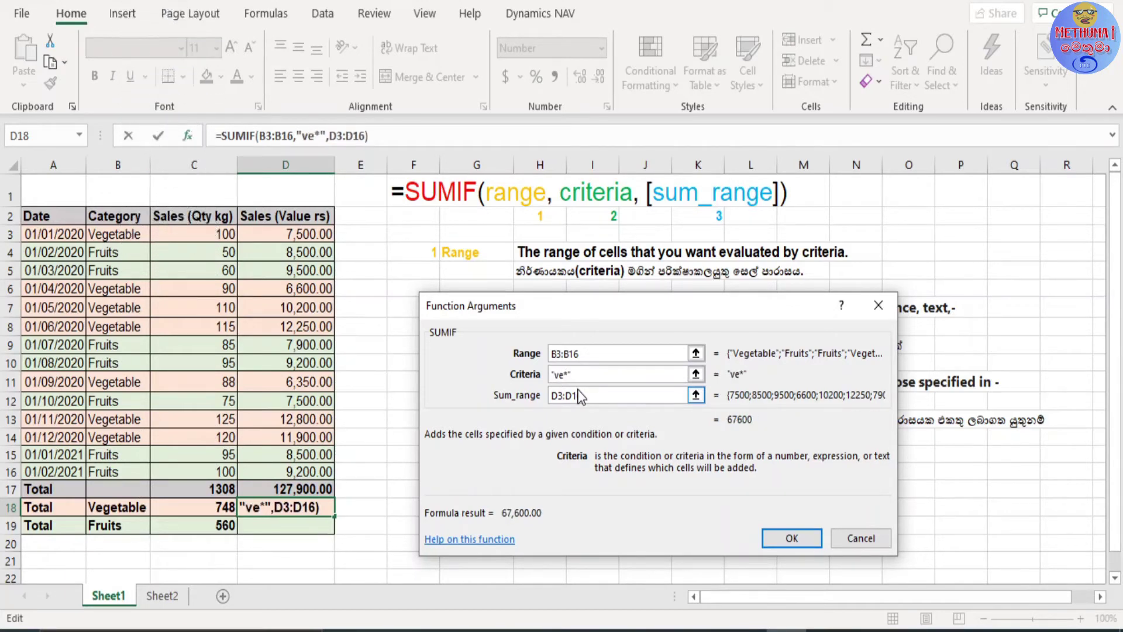
key(Tab)
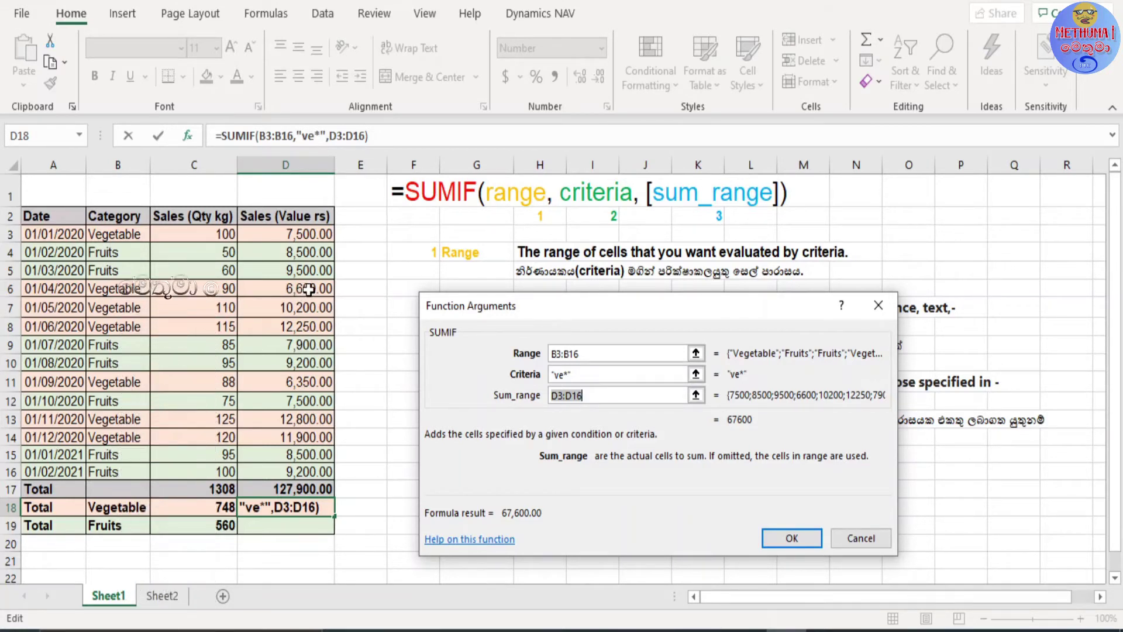
Step: Commit the D18 formula and confirm 67,600 by selecting the seven Vegetable values in column D
click(786, 540)
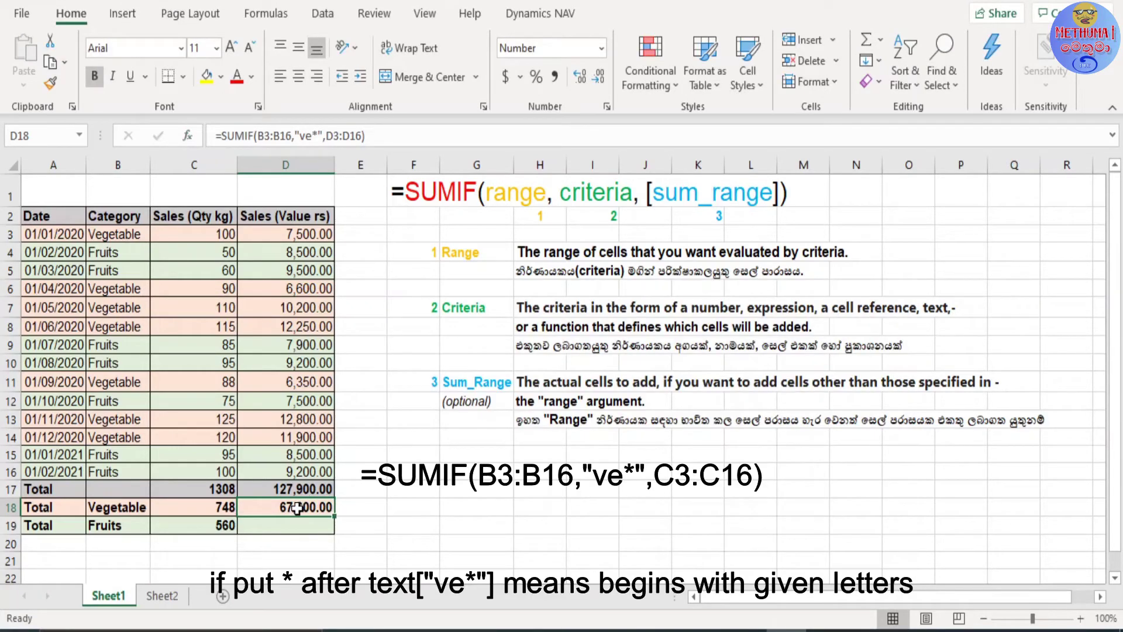
click(297, 436)
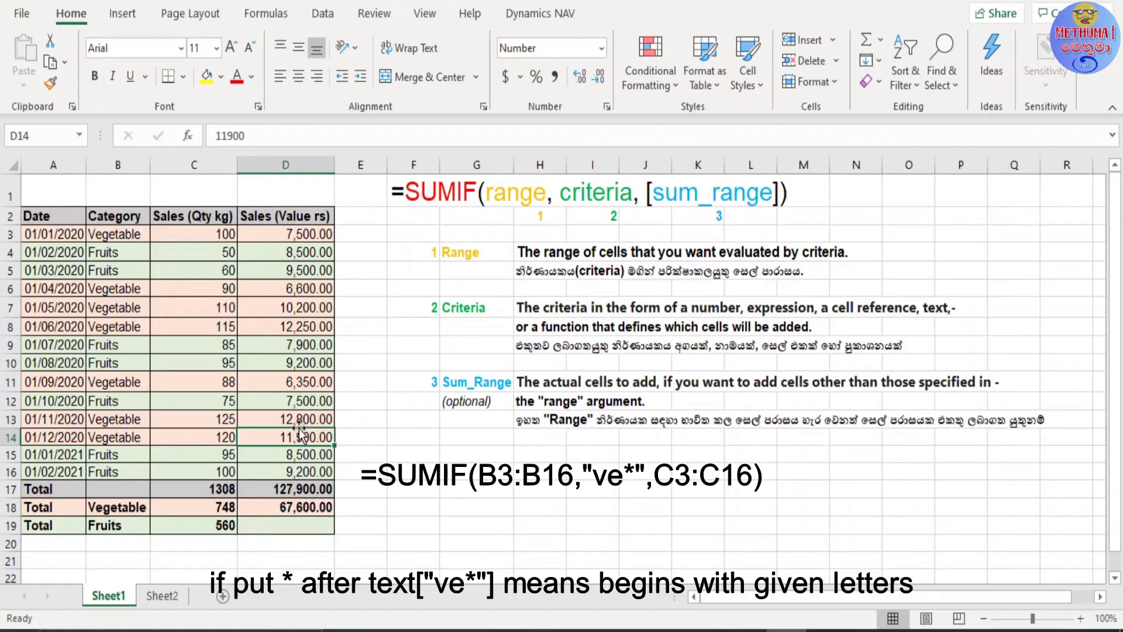
drag(300, 420, 299, 437)
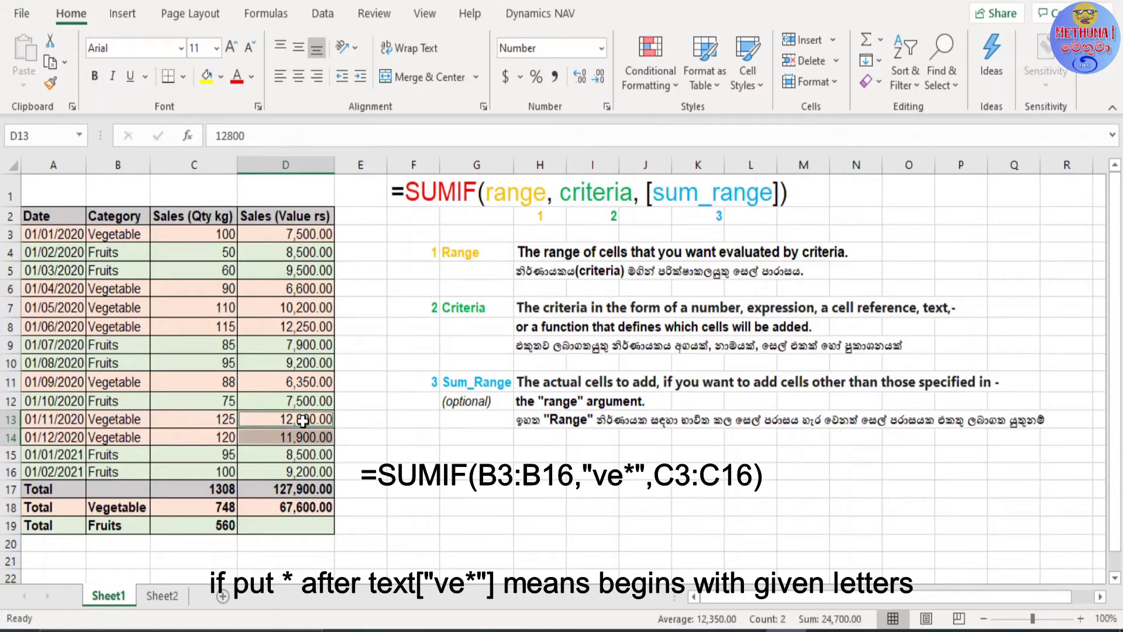
ctrl+click(302, 381)
ctrl+click(305, 326)
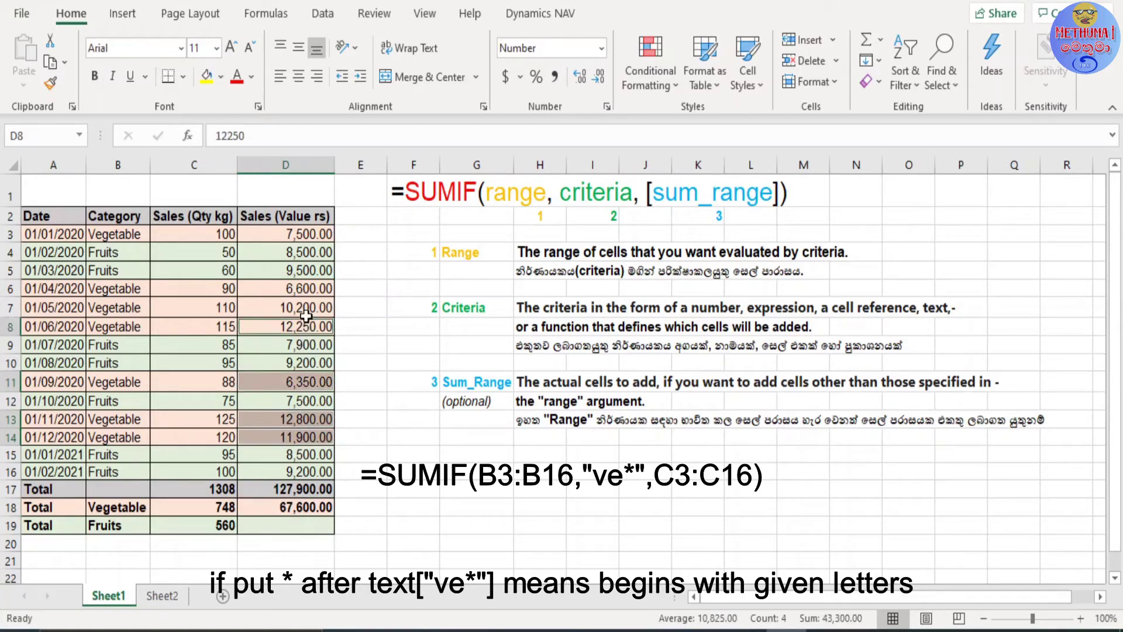
ctrl+click(307, 308)
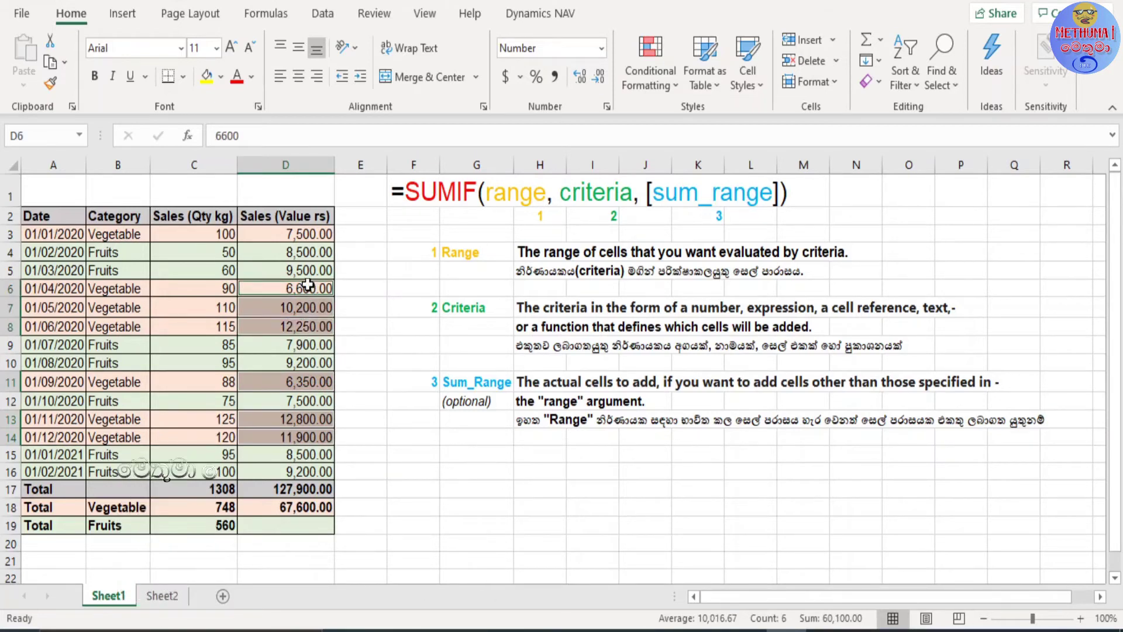
ctrl+click(309, 287)
ctrl+click(299, 234)
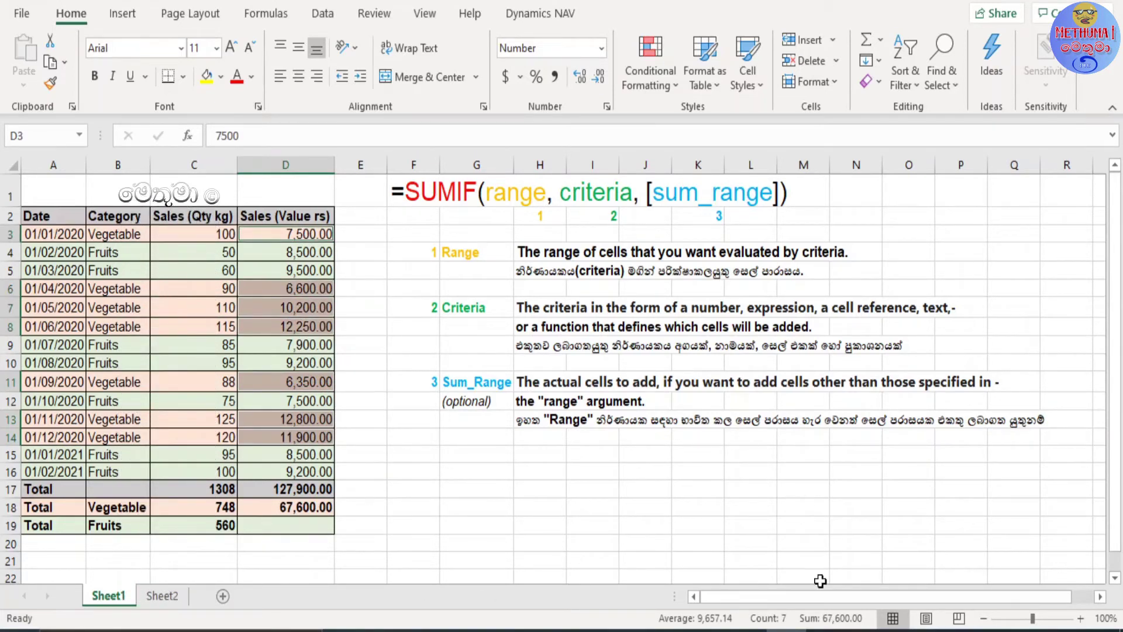
click(324, 510)
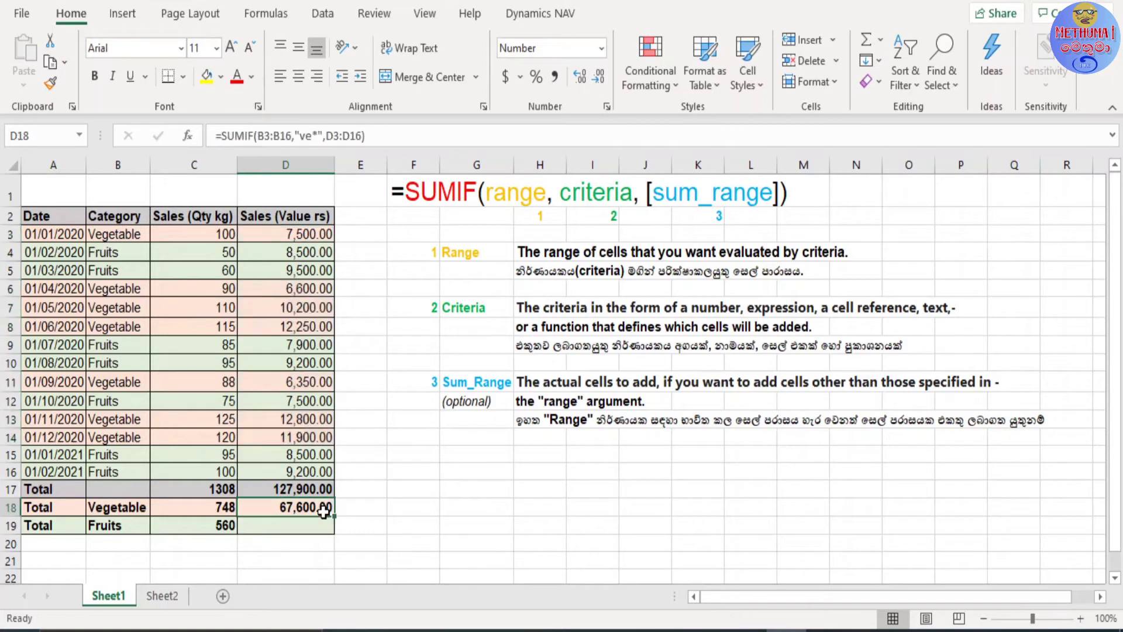
click(388, 507)
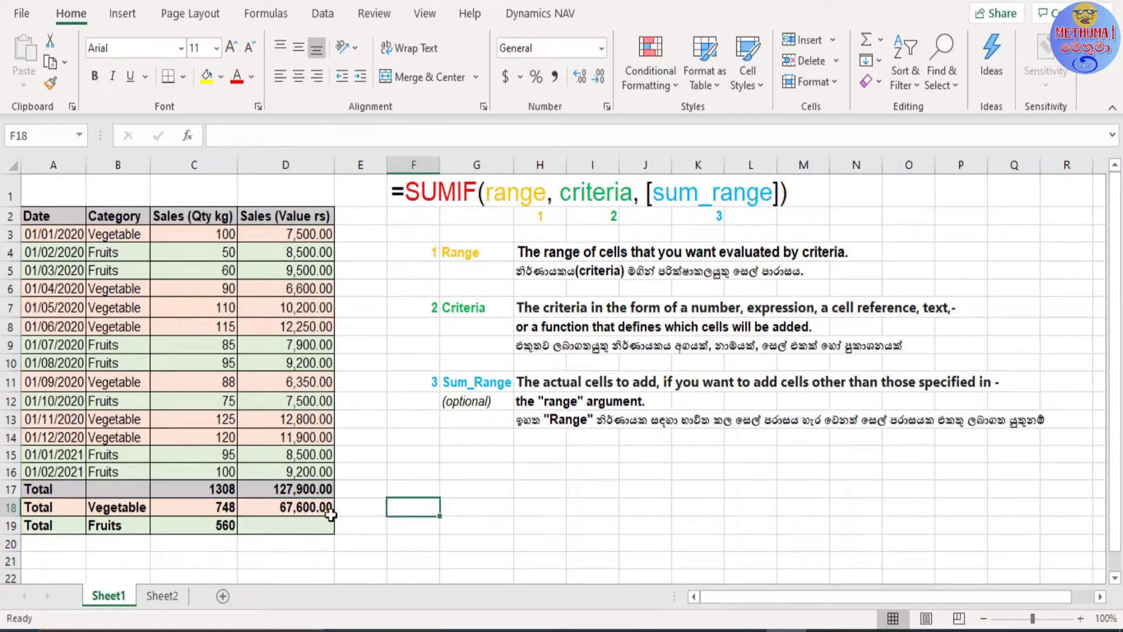
click(300, 524)
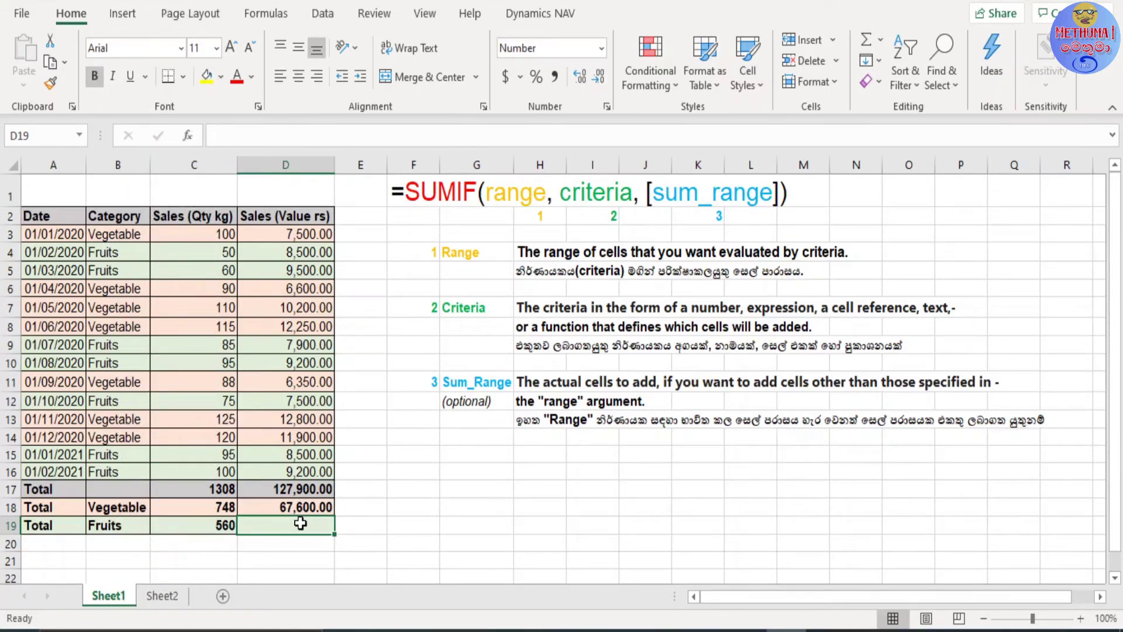
Step: Enter =SUMIF(B3:B16,"*its",D3:D16) in D19 to total the Fruits sales values, giving 60,300.00
text(=s)
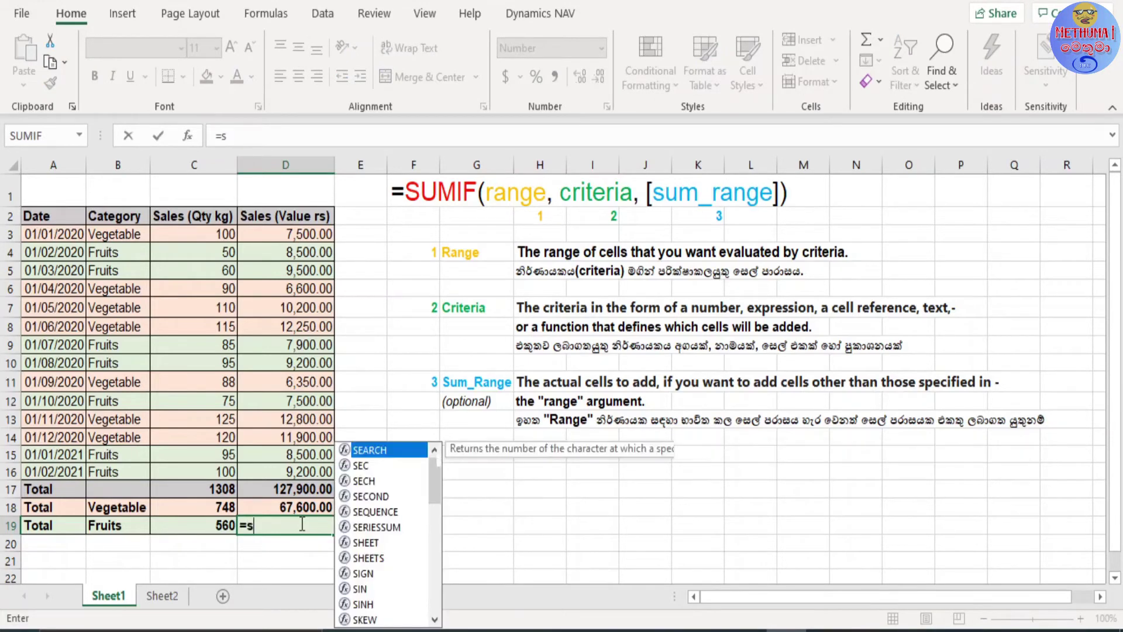
text(umif)
key(Tab)
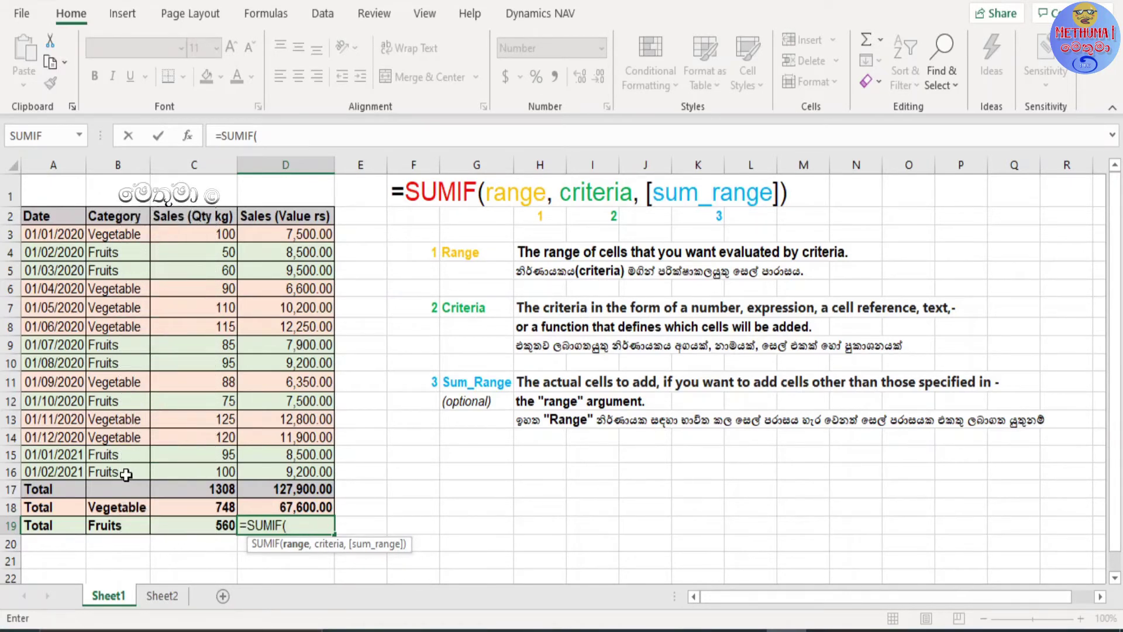
mouse_move(120, 472)
mouse_down()
mouse_move(130, 433)
mouse_move(117, 229)
mouse_up()
text(,)
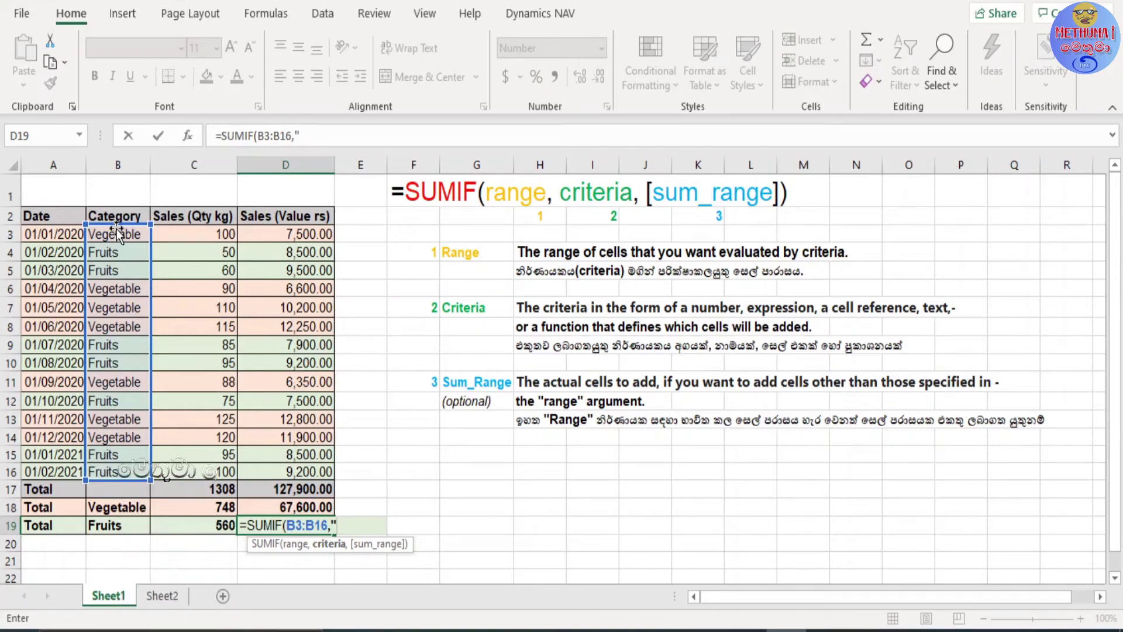
text(*)
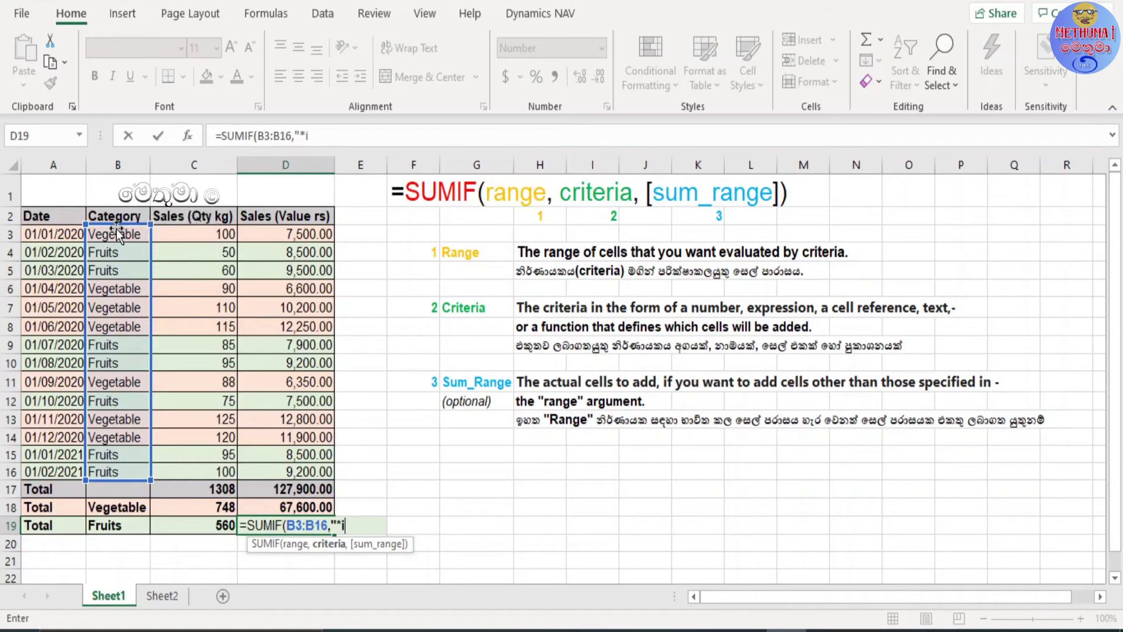
text(its",)
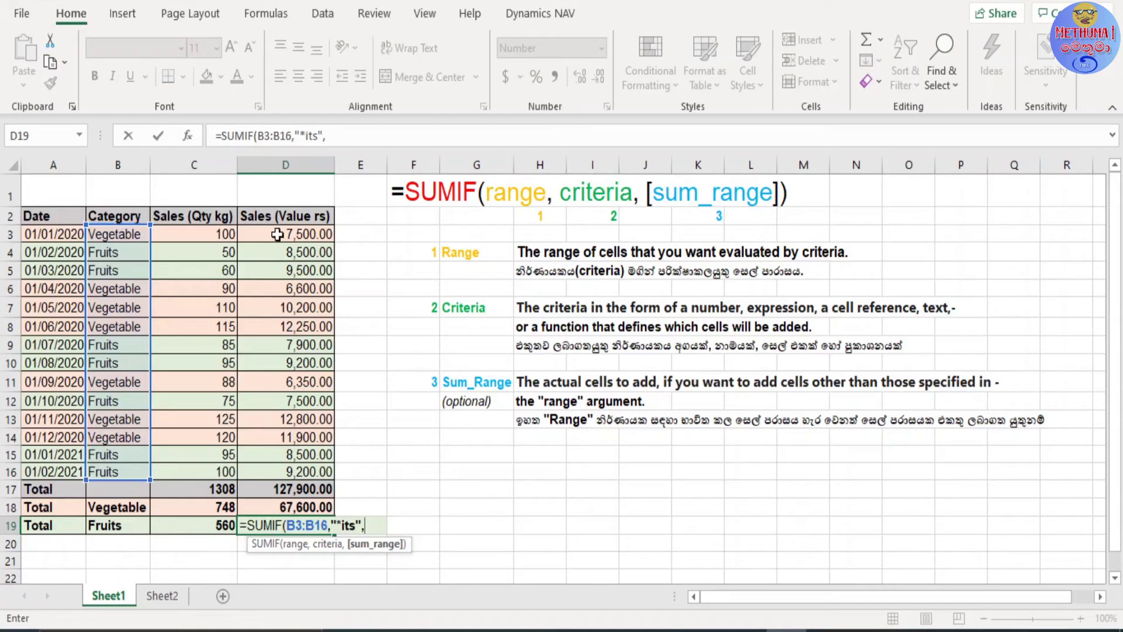
drag(278, 234, 283, 465)
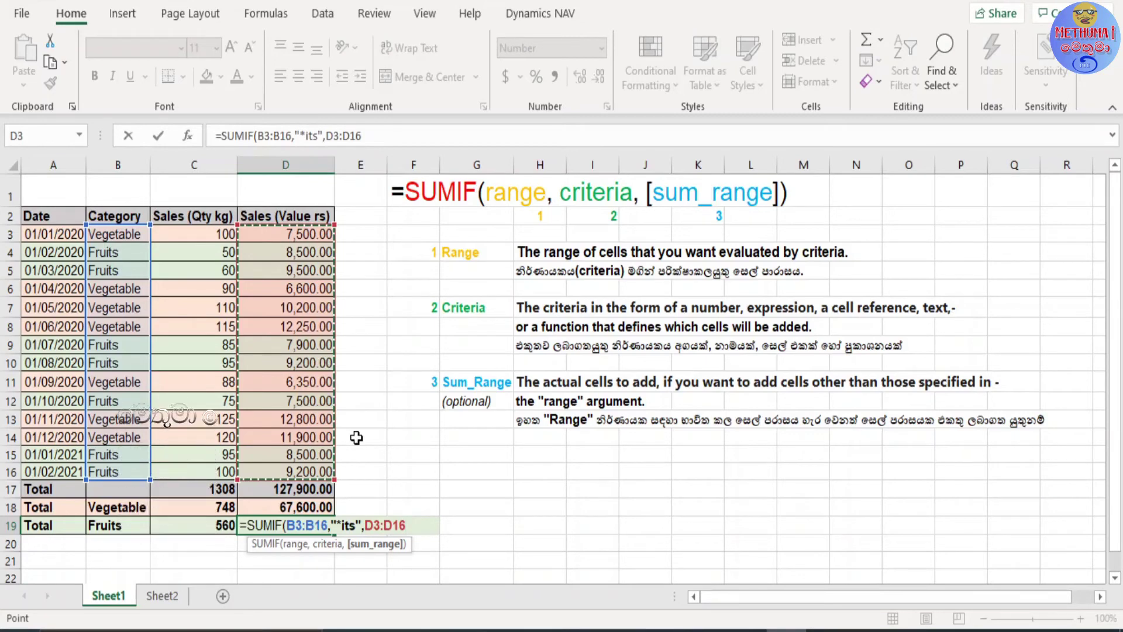
text())
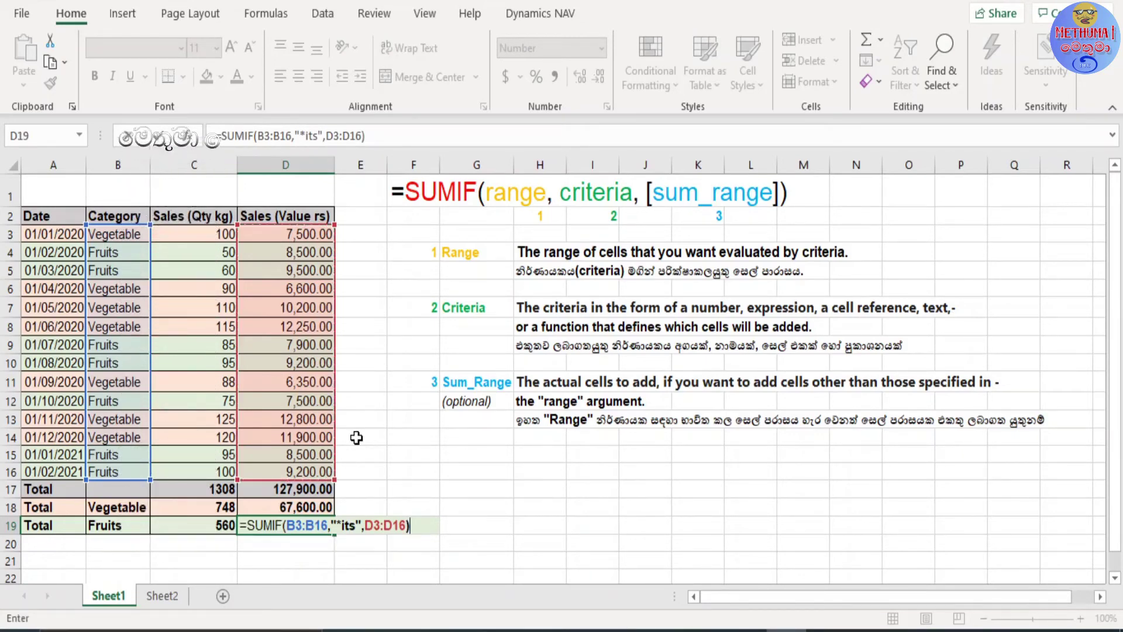
key(Return)
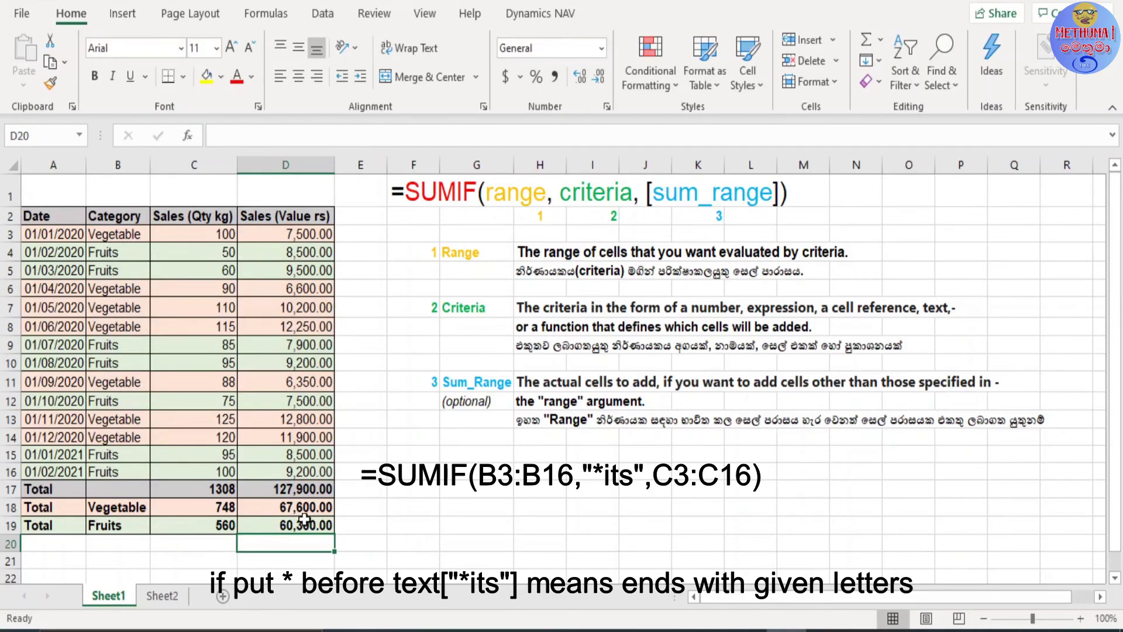
click(303, 524)
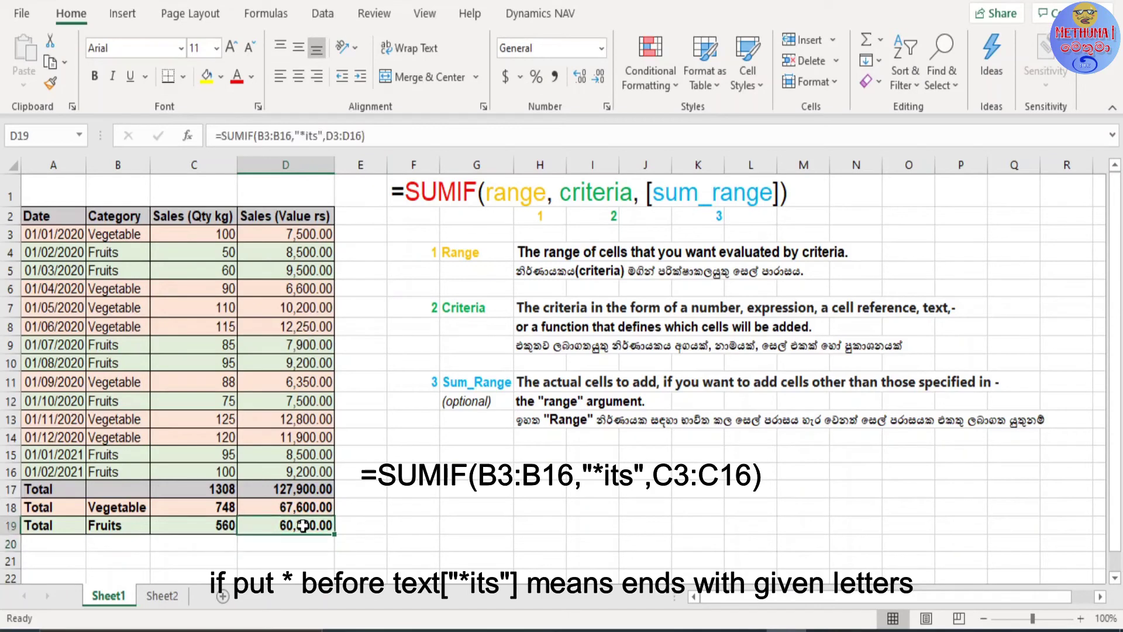
double_click(302, 466)
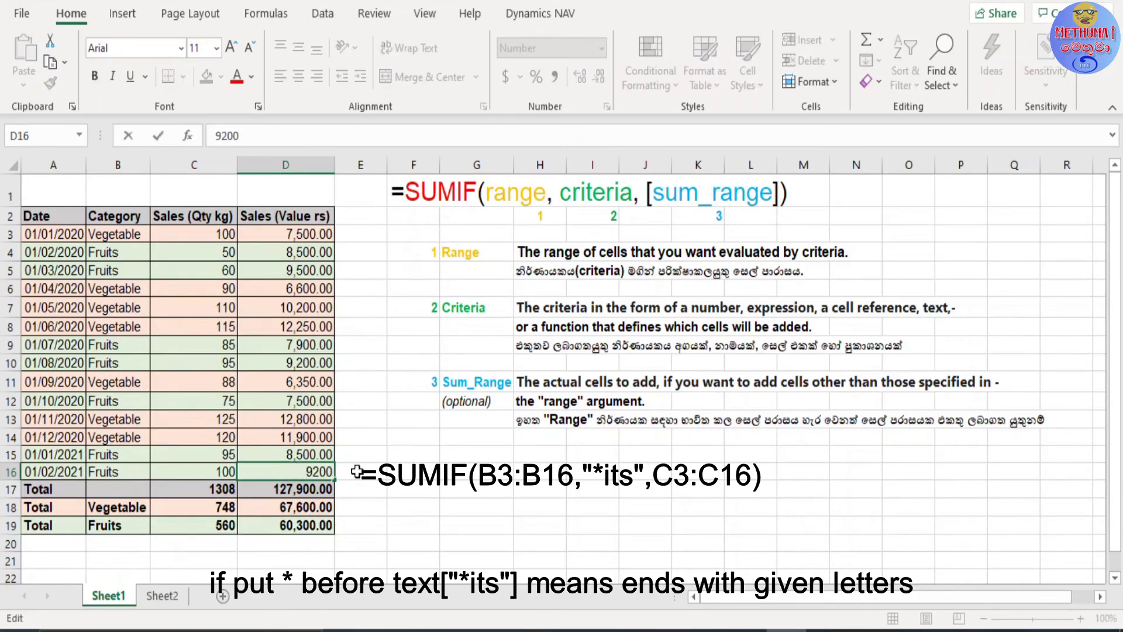
key(Escape)
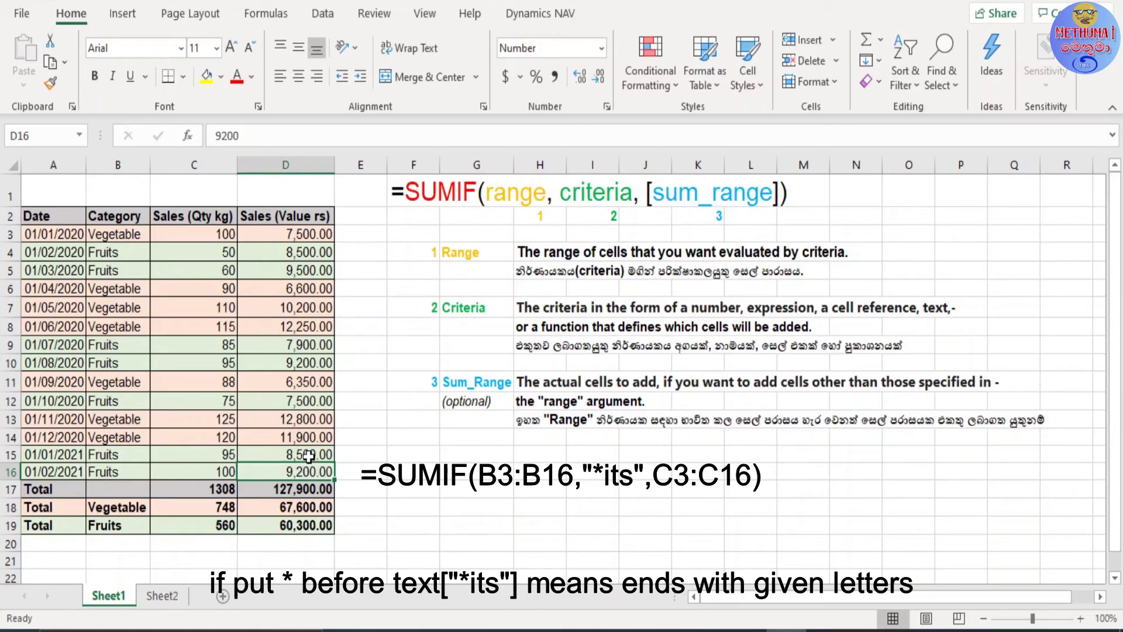
ctrl+click(308, 455)
ctrl+click(309, 402)
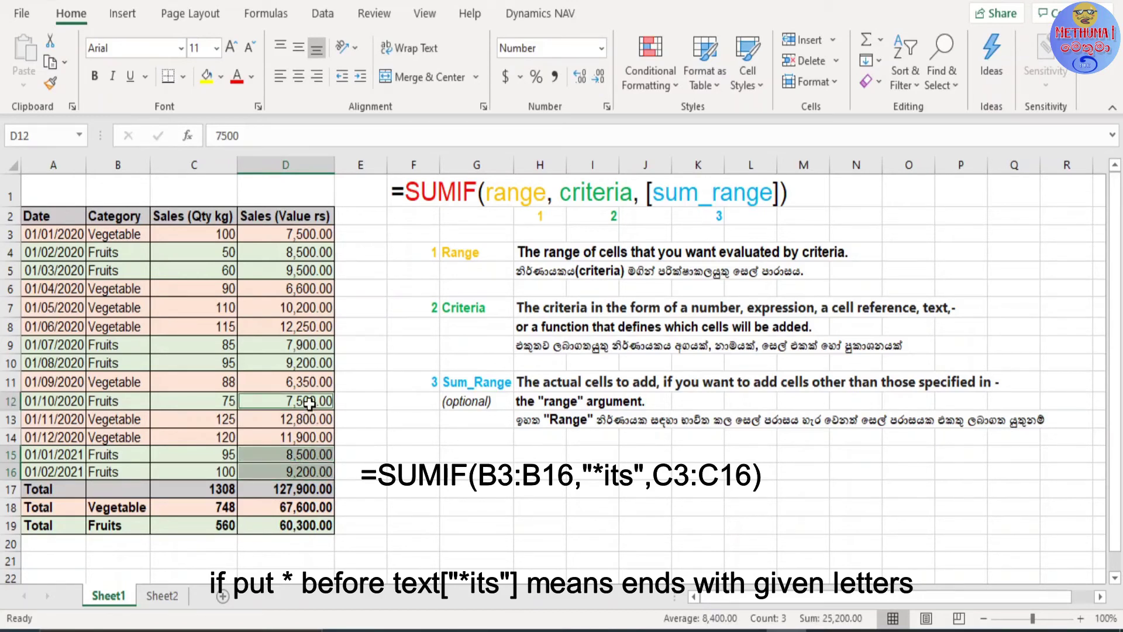
ctrl+click(308, 361)
ctrl+click(308, 344)
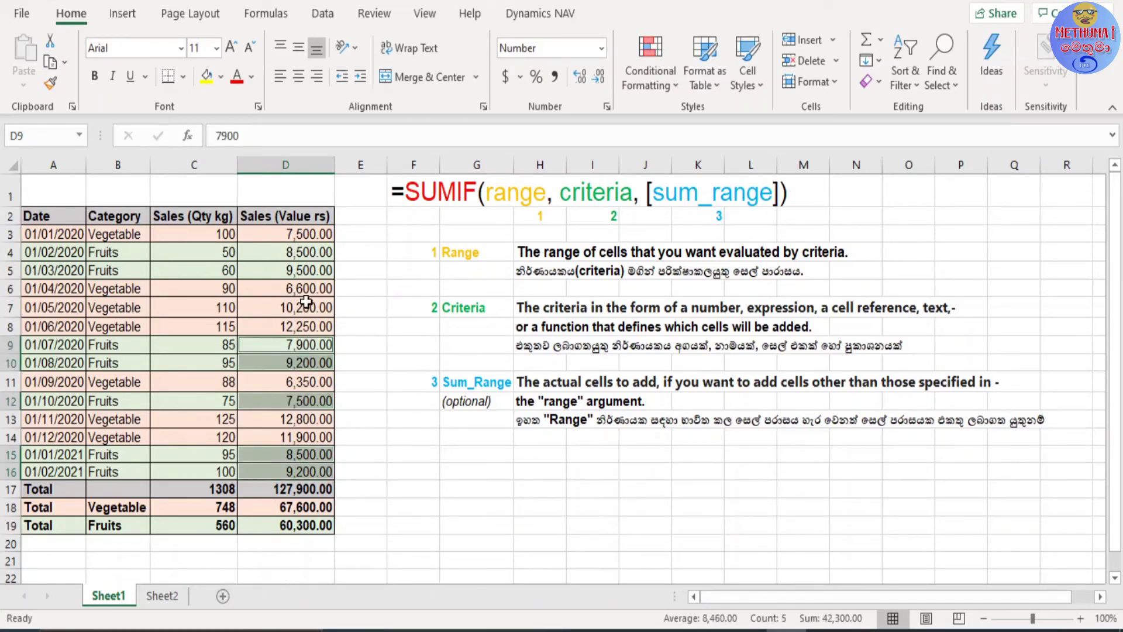
ctrl+click(305, 270)
ctrl+click(305, 253)
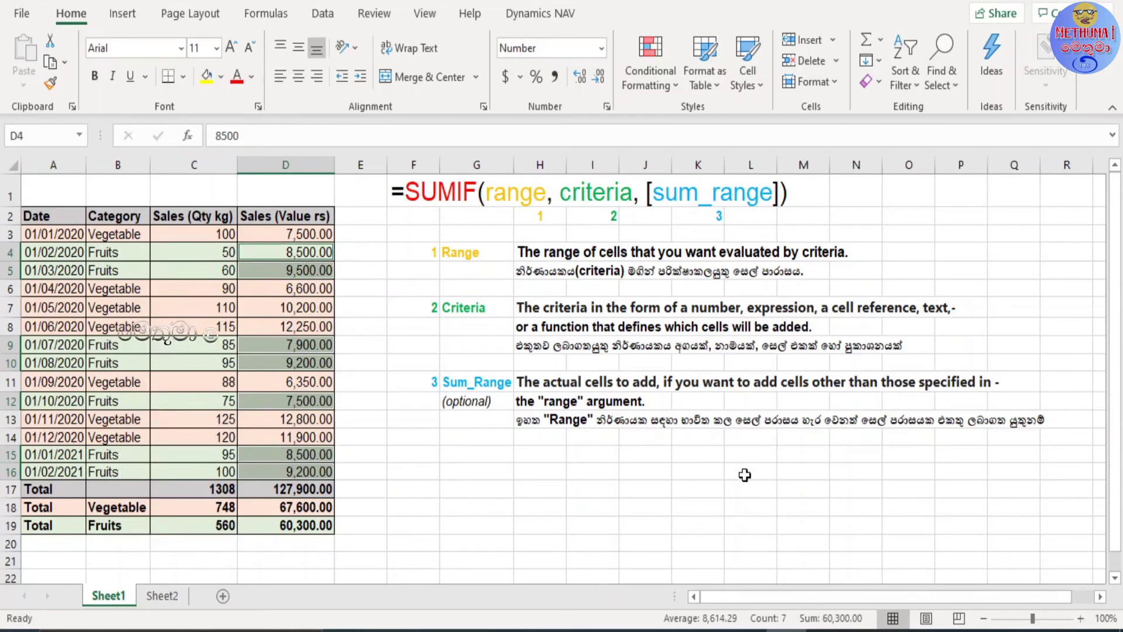
click(476, 437)
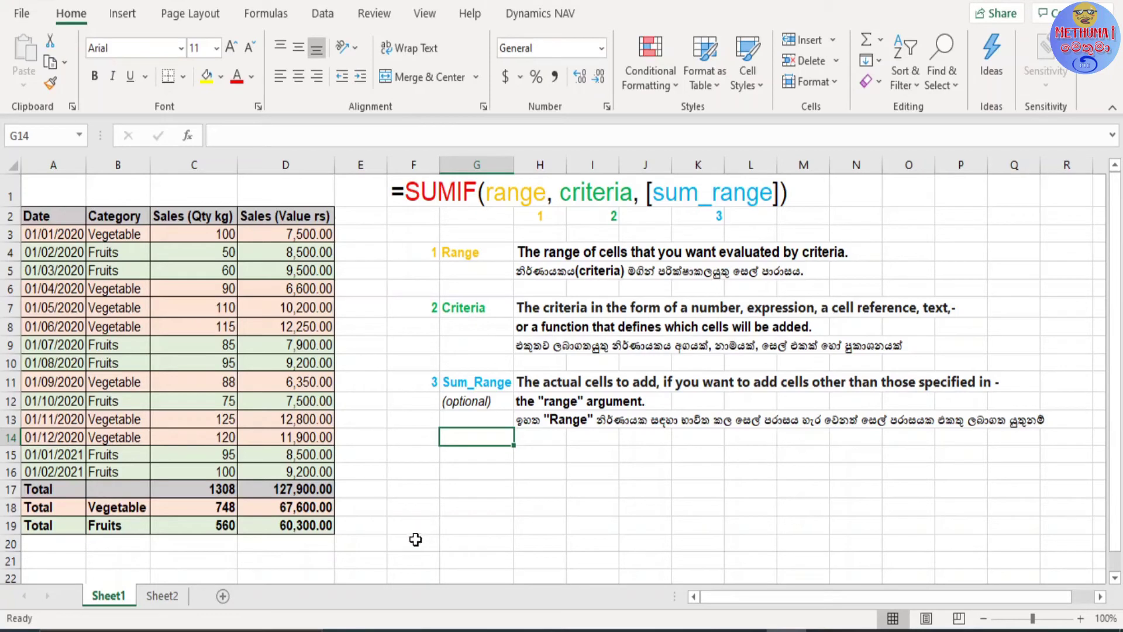
Step: Write the note 'Sum if the category having 6 characters' in F20, correcting a typo
click(413, 543)
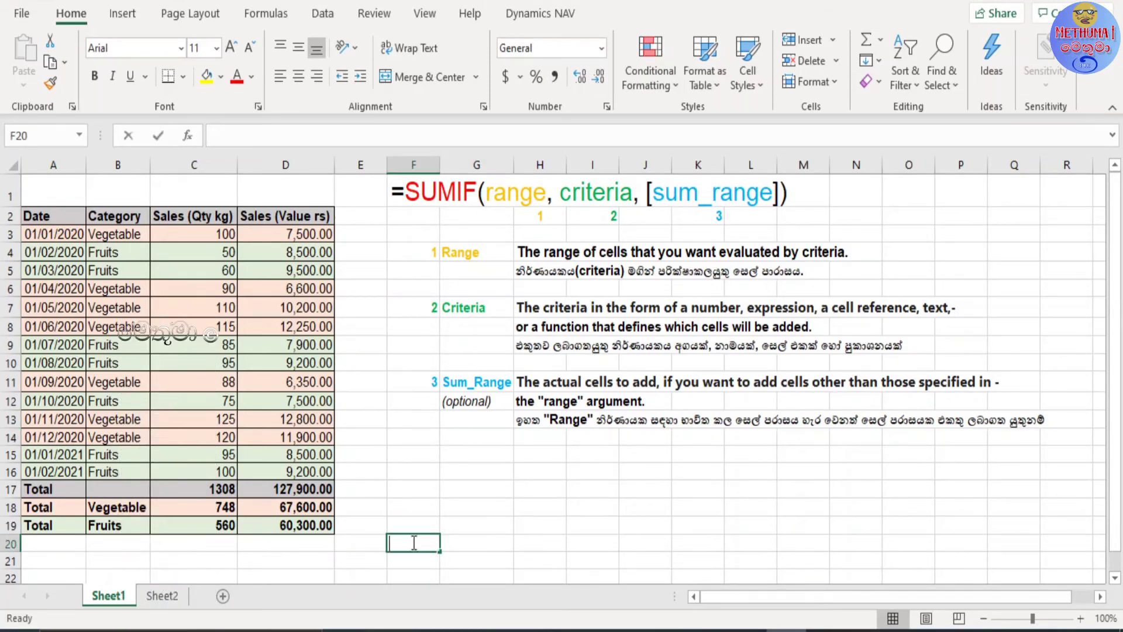
text(Sum)
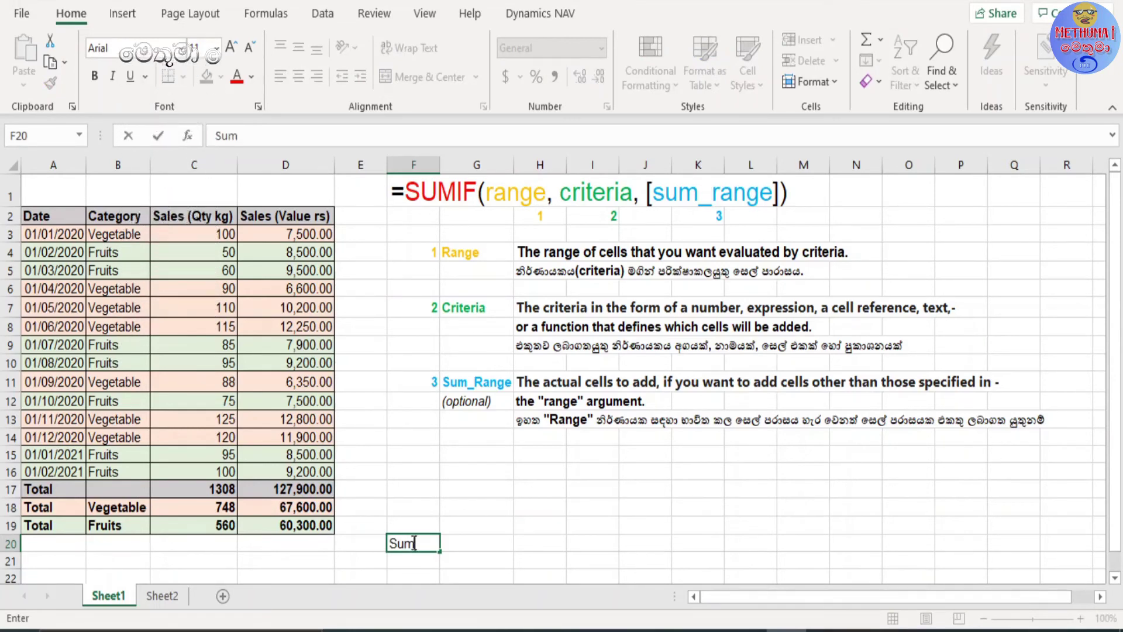
text( if the cater)
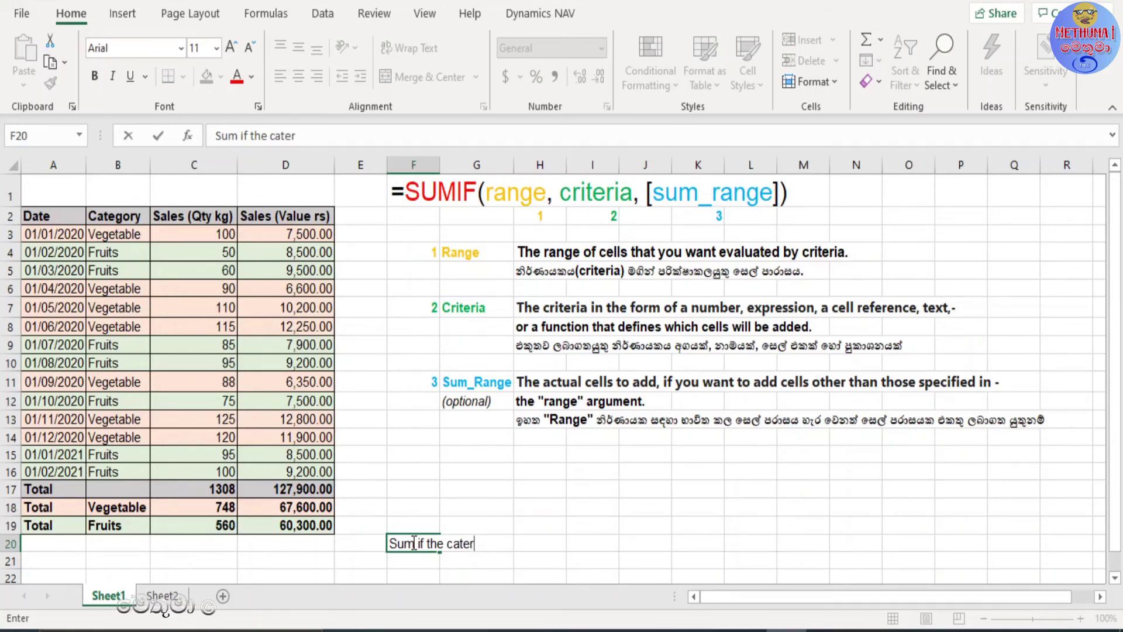
key(BackSpace)
text(gory h)
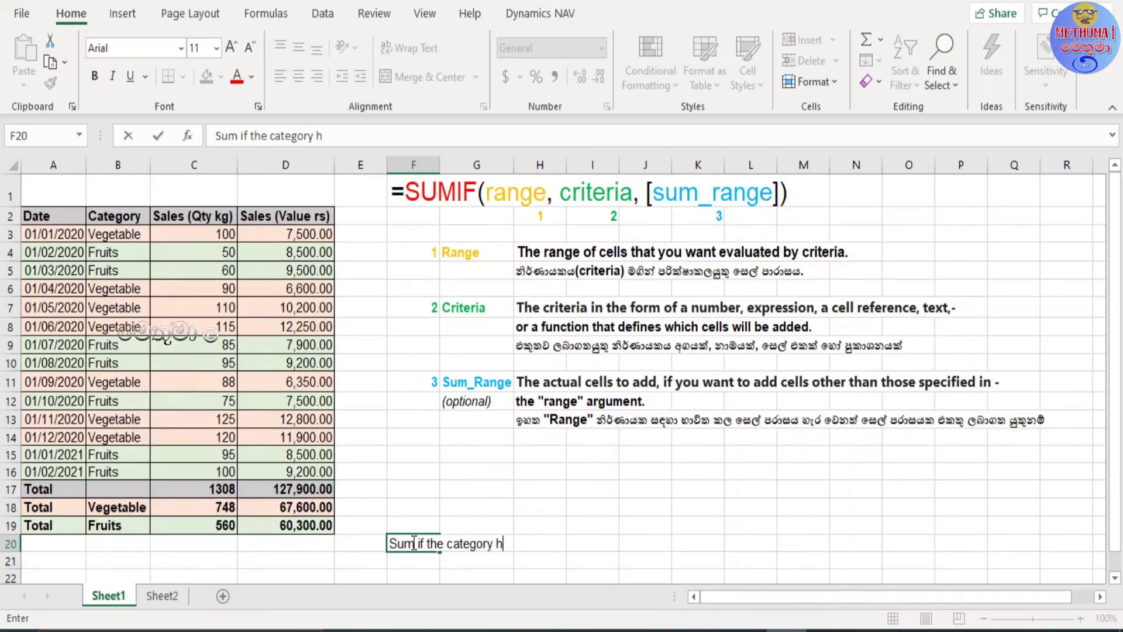
text(aving 6 characters)
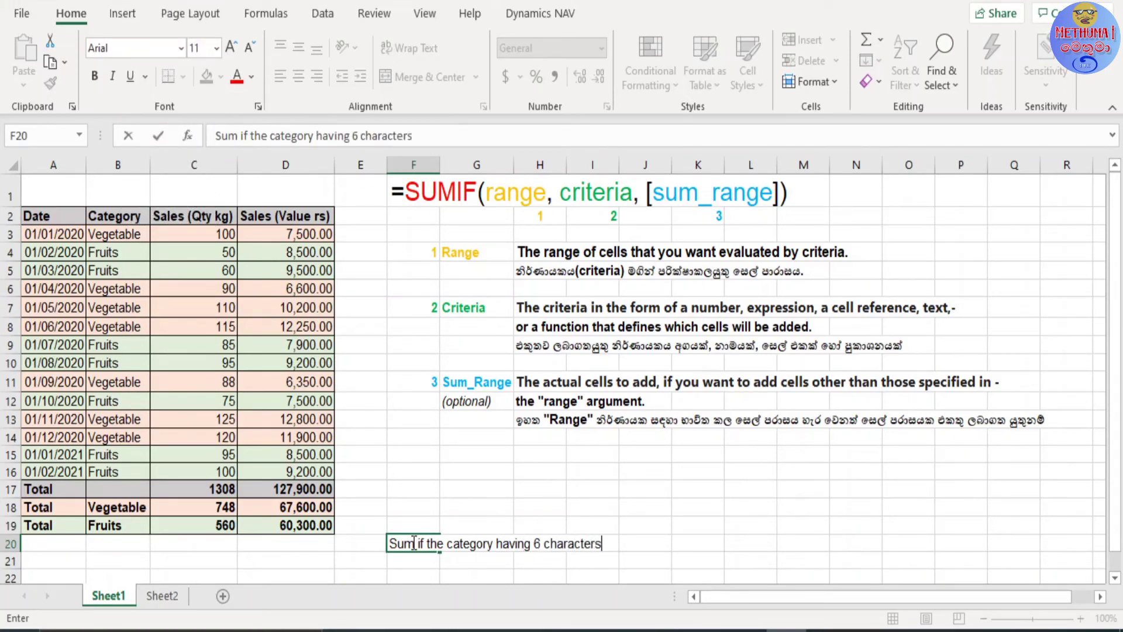
key(Return)
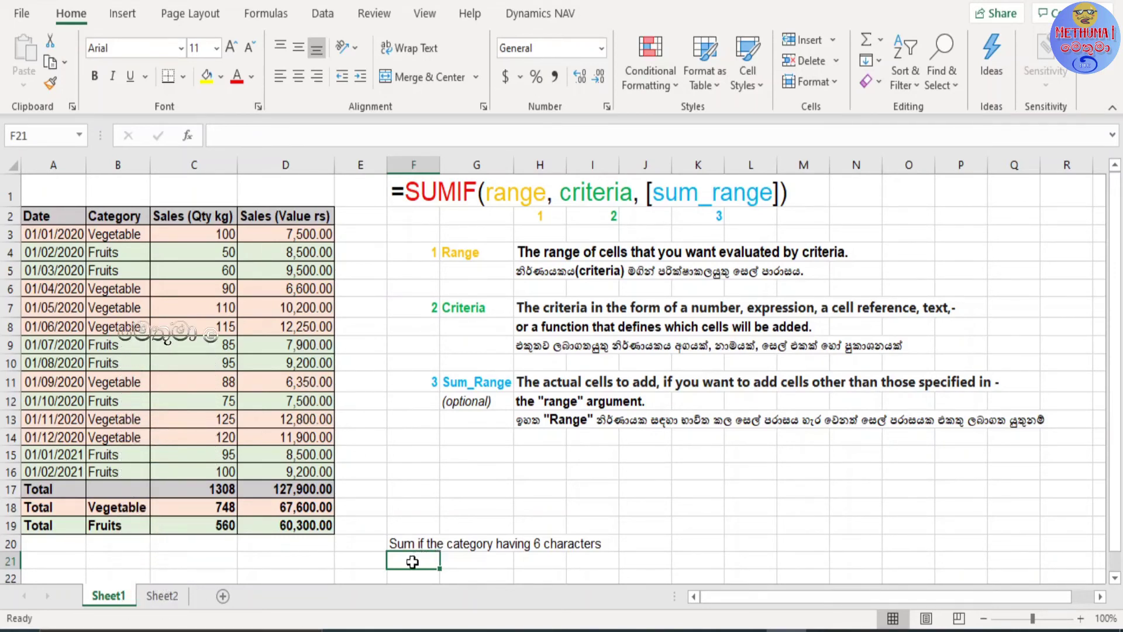
Step: Enter =SUMIF(B3:B16,"??????",D3:D16) in F21, returning 60300 for six-letter categories
text(=)
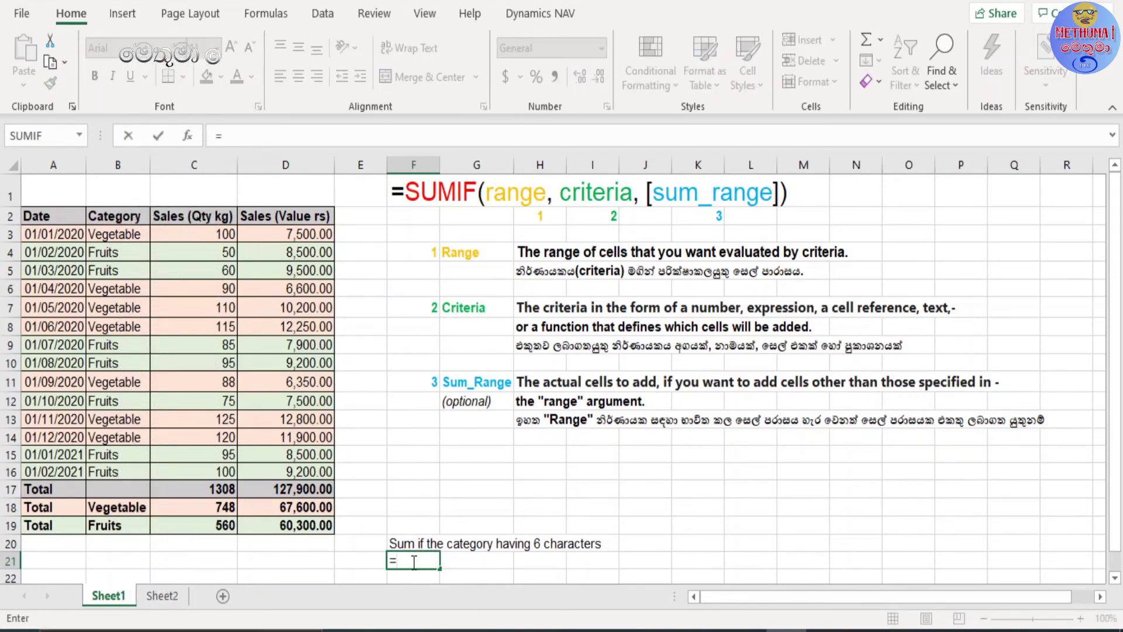
text(su)
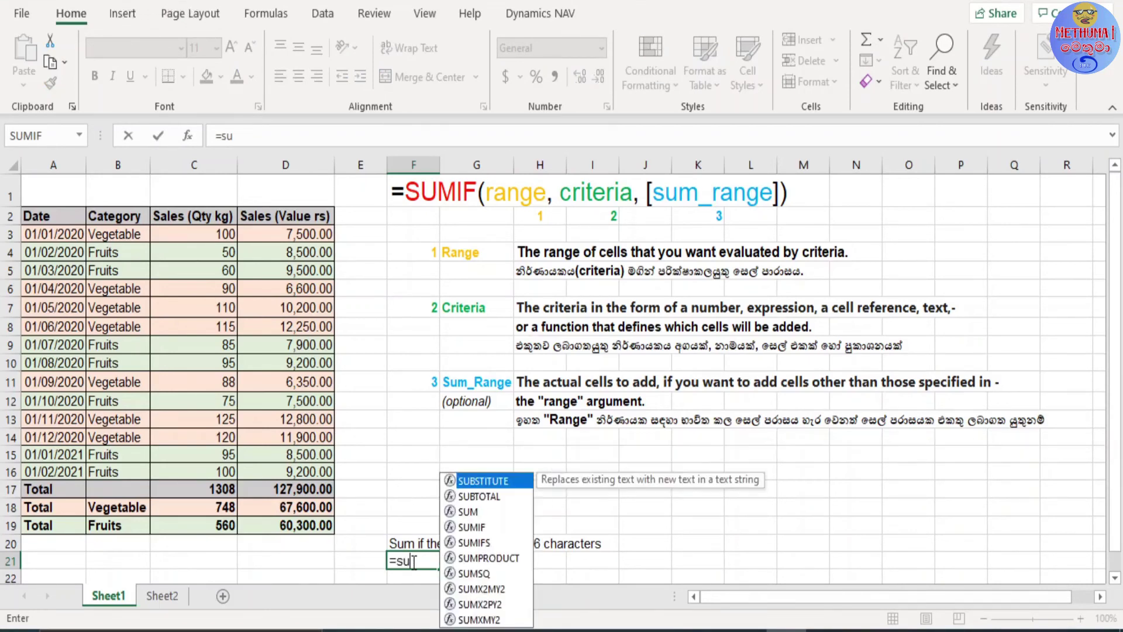
text(mif)
key(Tab)
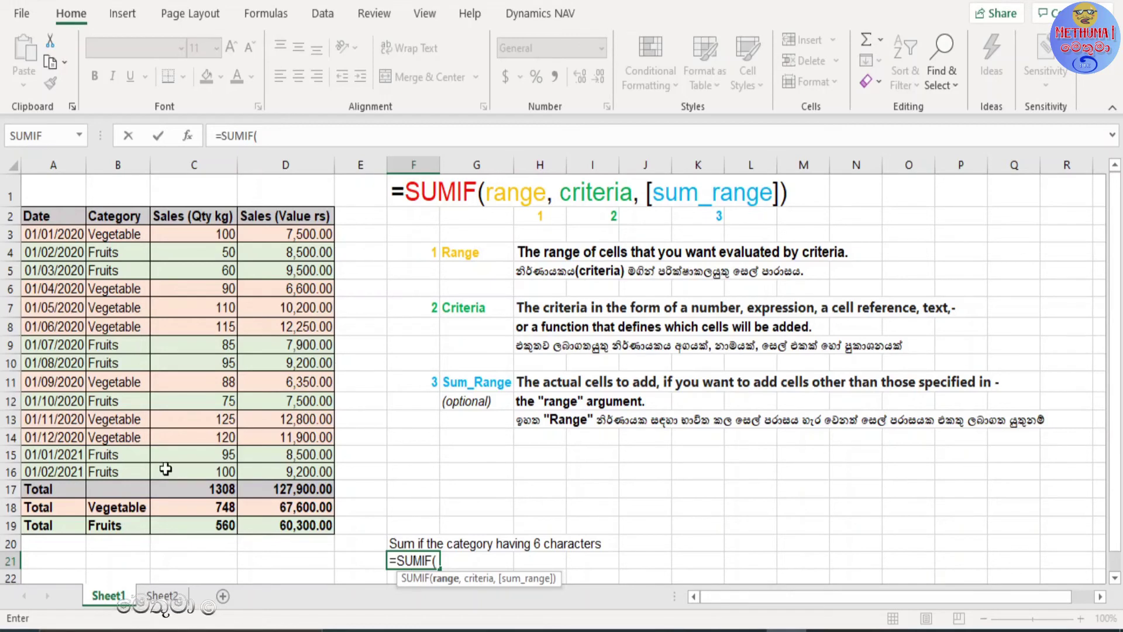
drag(117, 471, 113, 237)
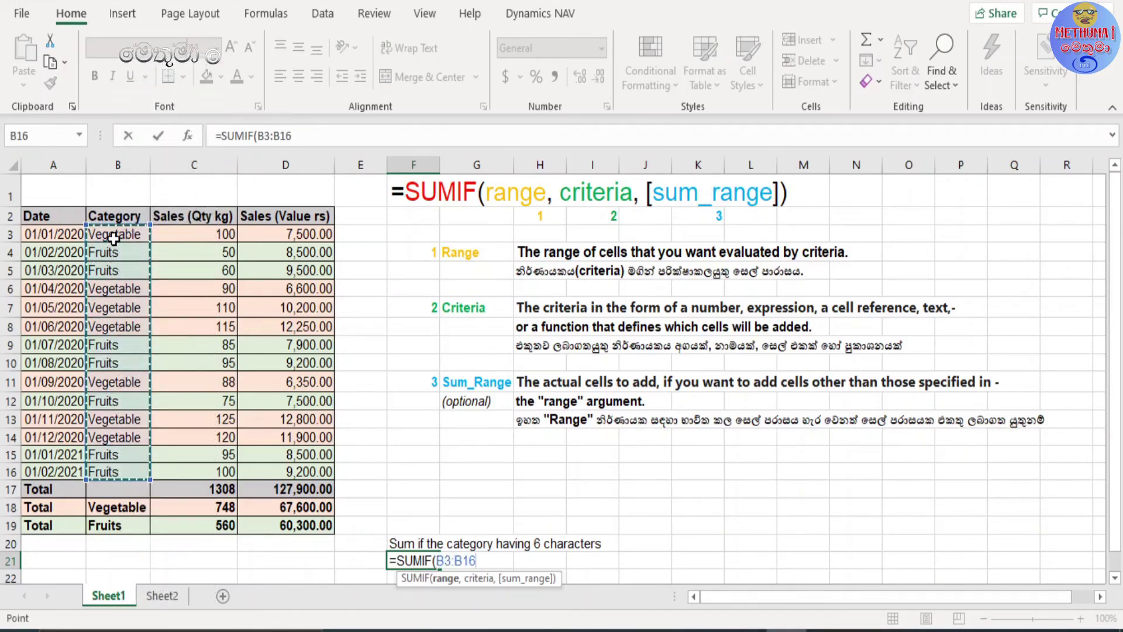
text(,)
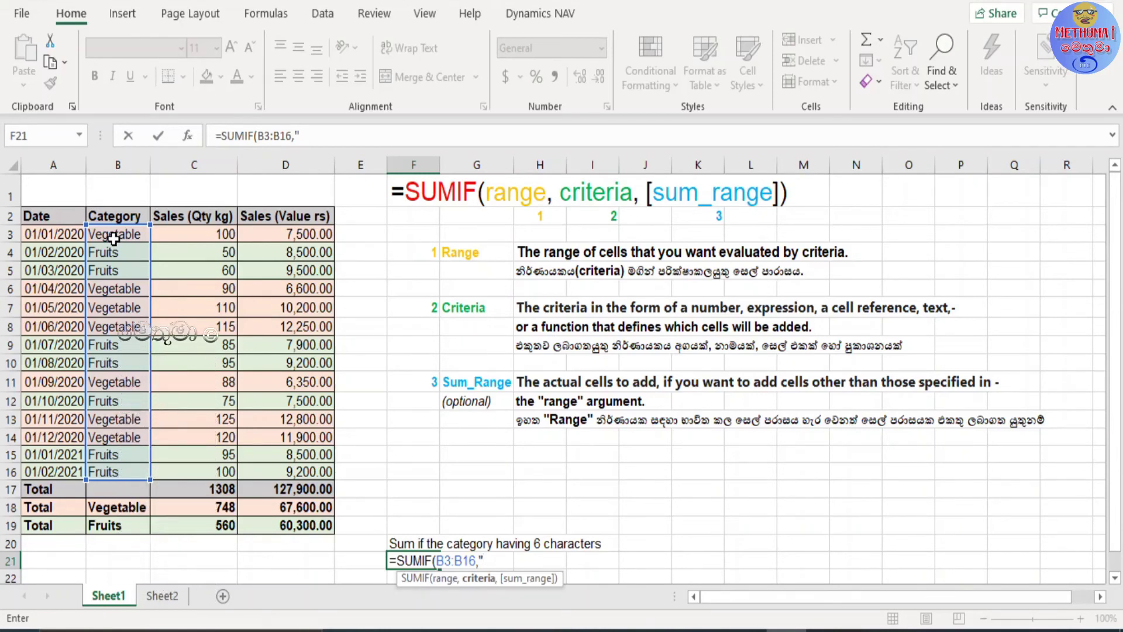
text(???)
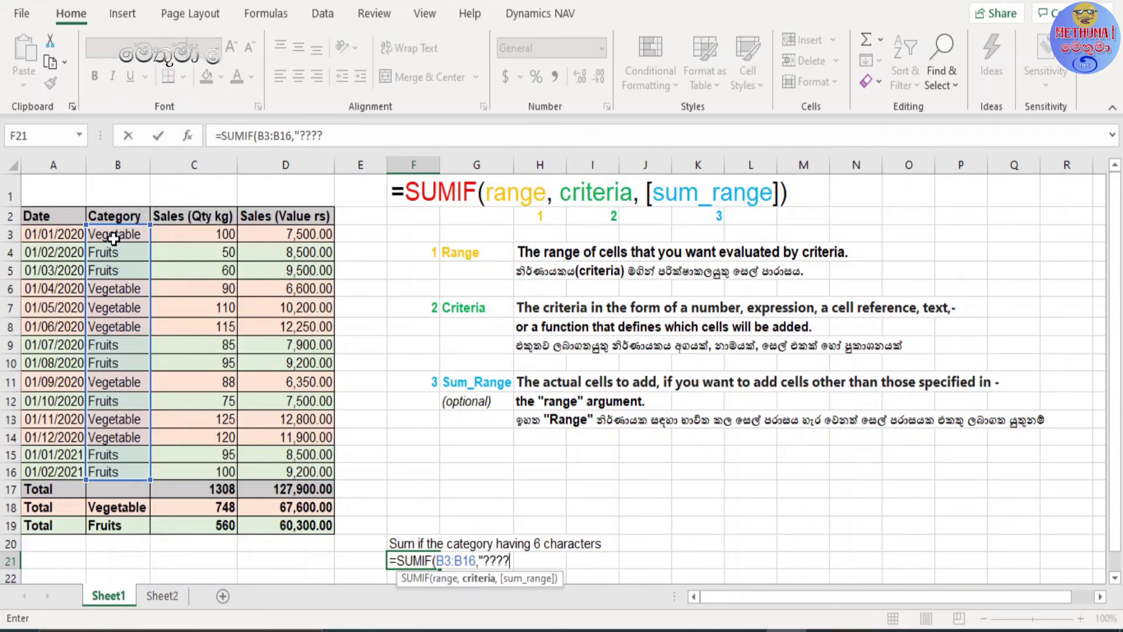
text(??)
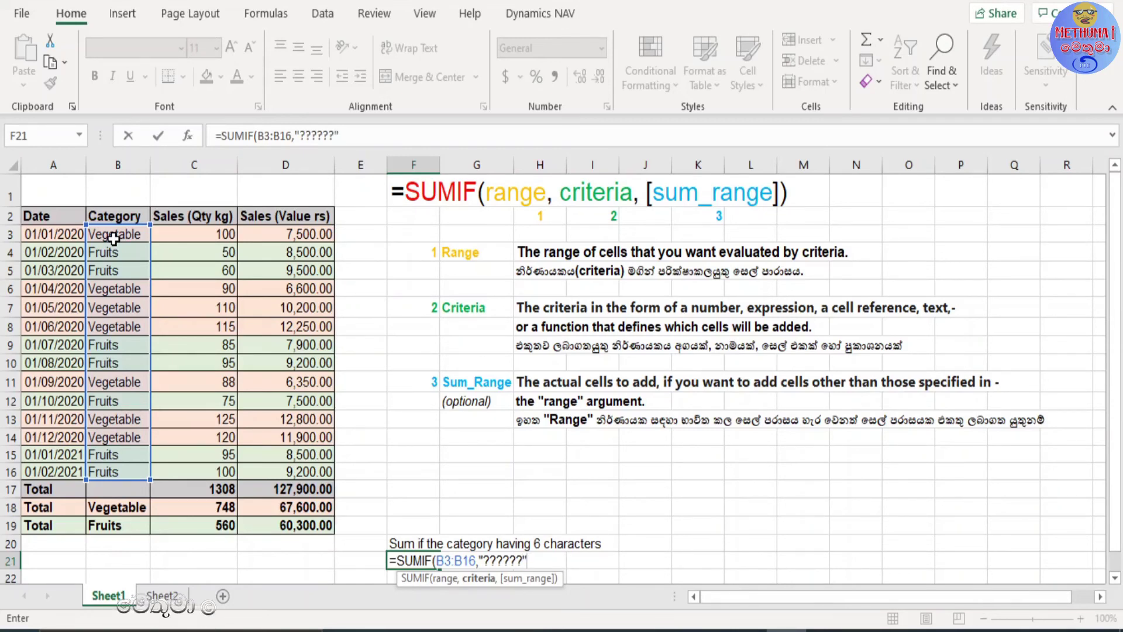
text(,)
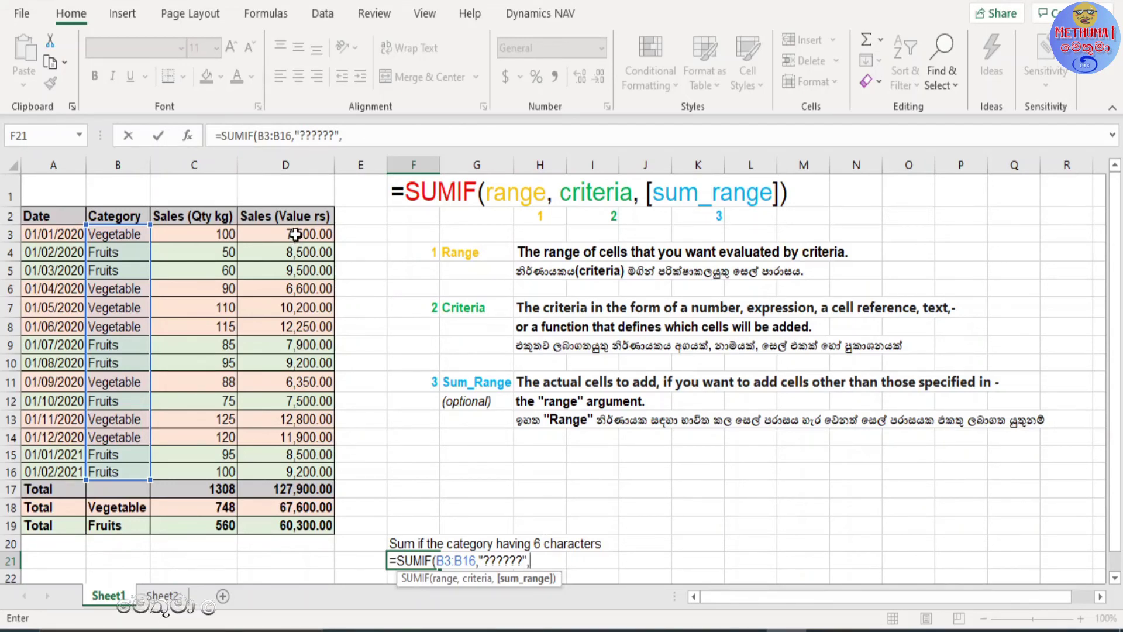
drag(296, 235, 304, 465)
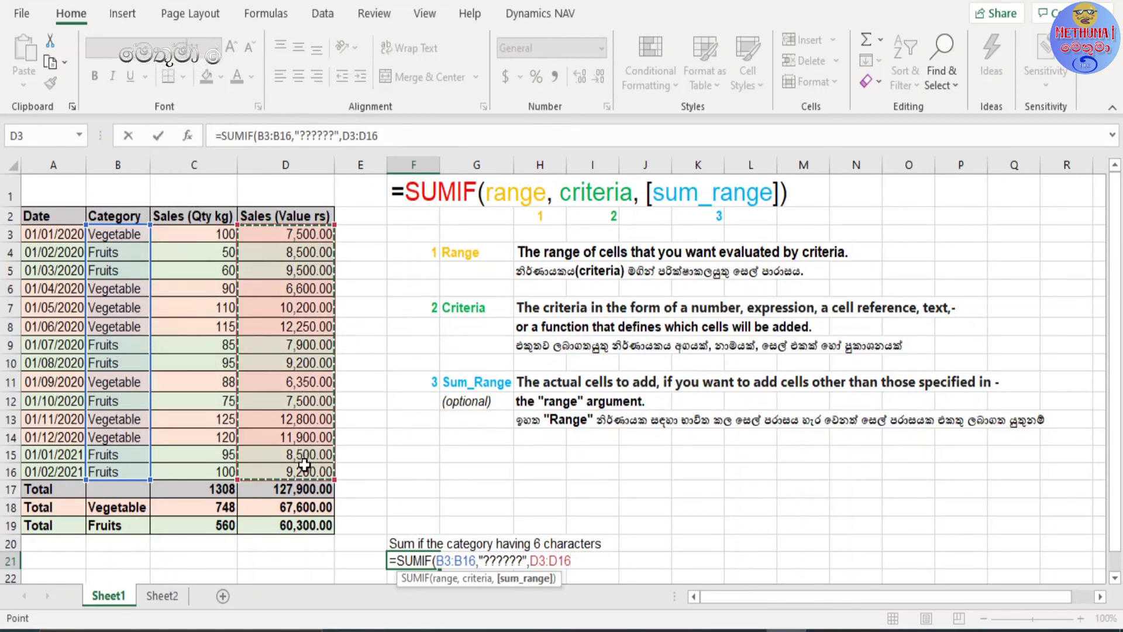
text())
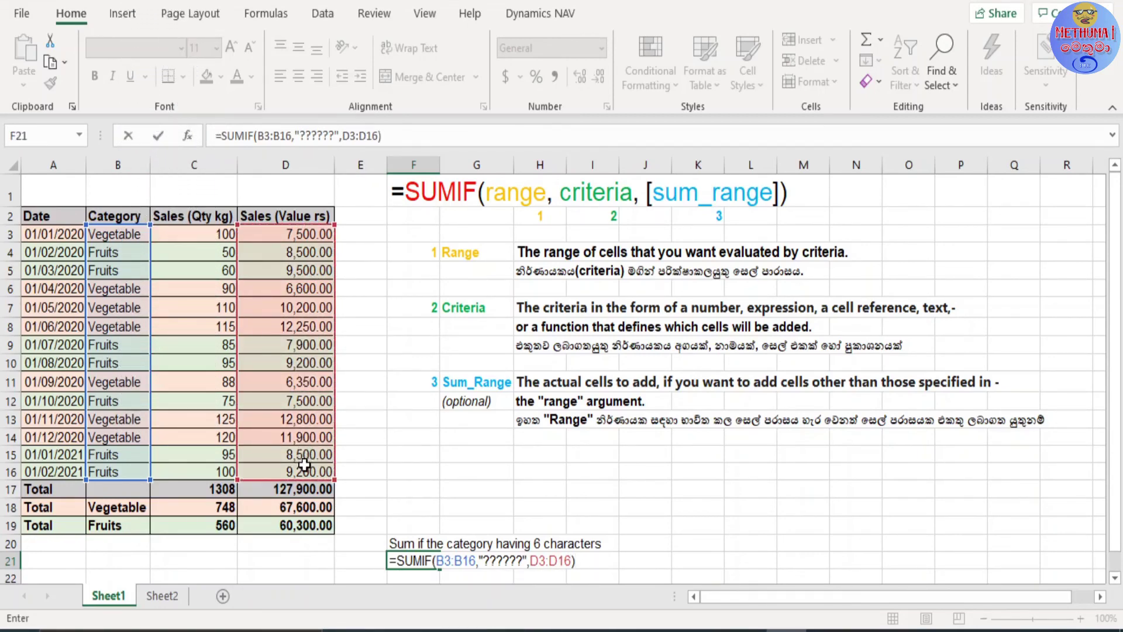
key(Return)
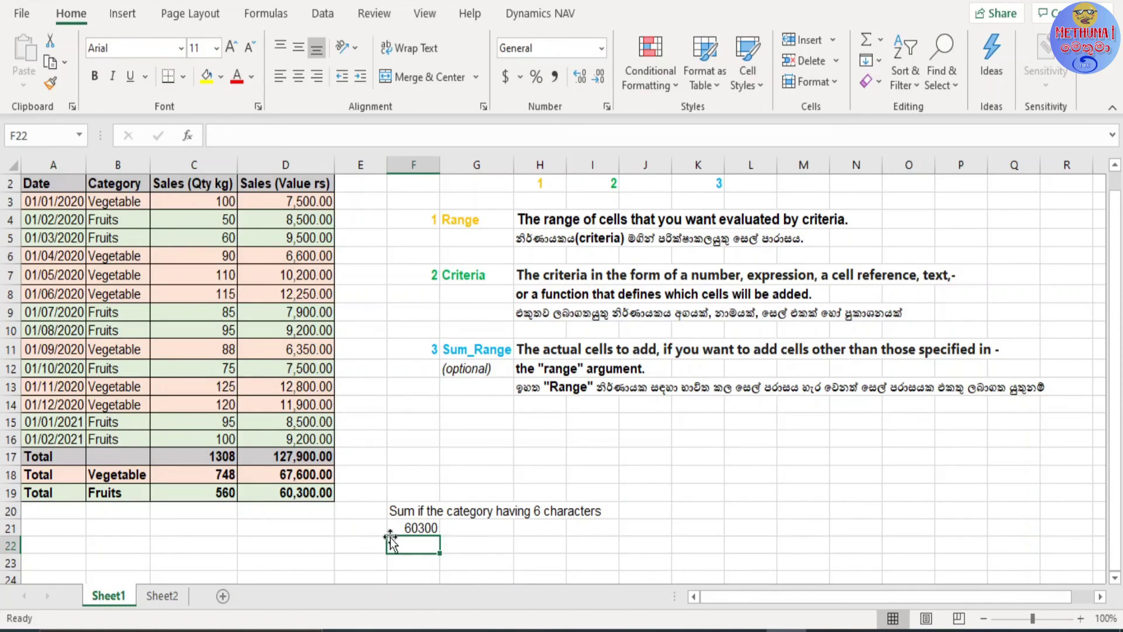
click(127, 440)
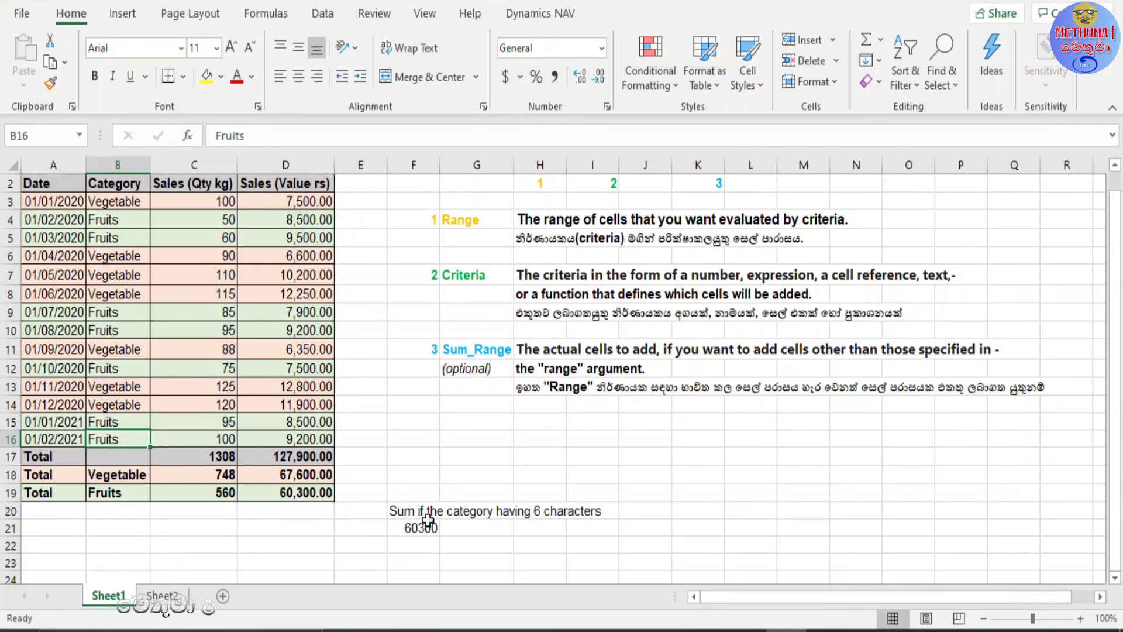
click(423, 515)
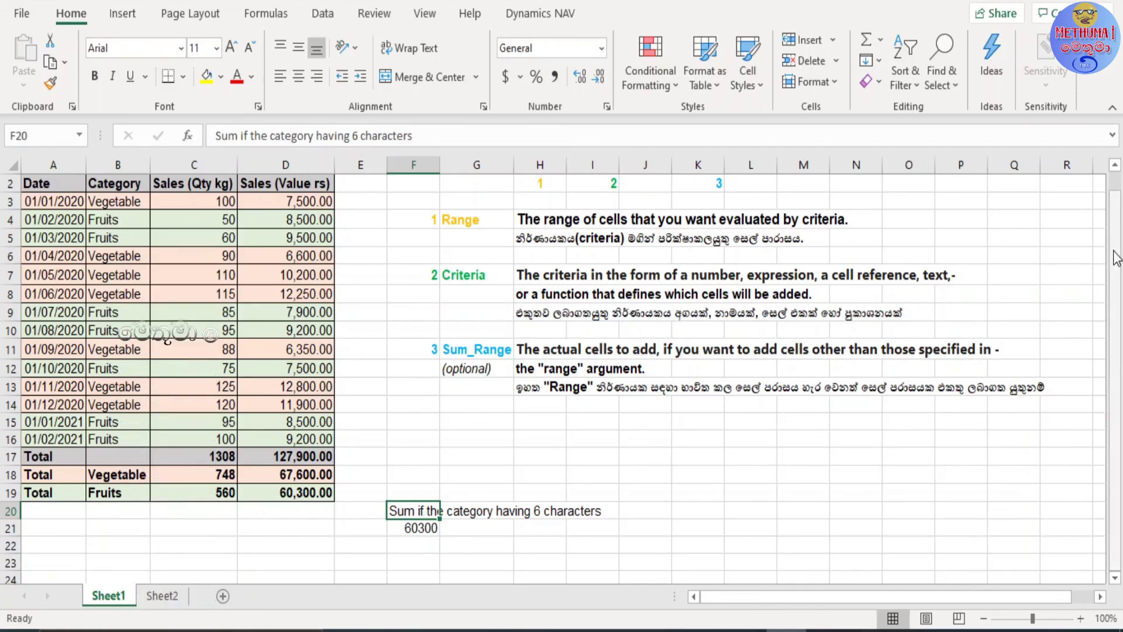
drag(1114, 251, 1114, 228)
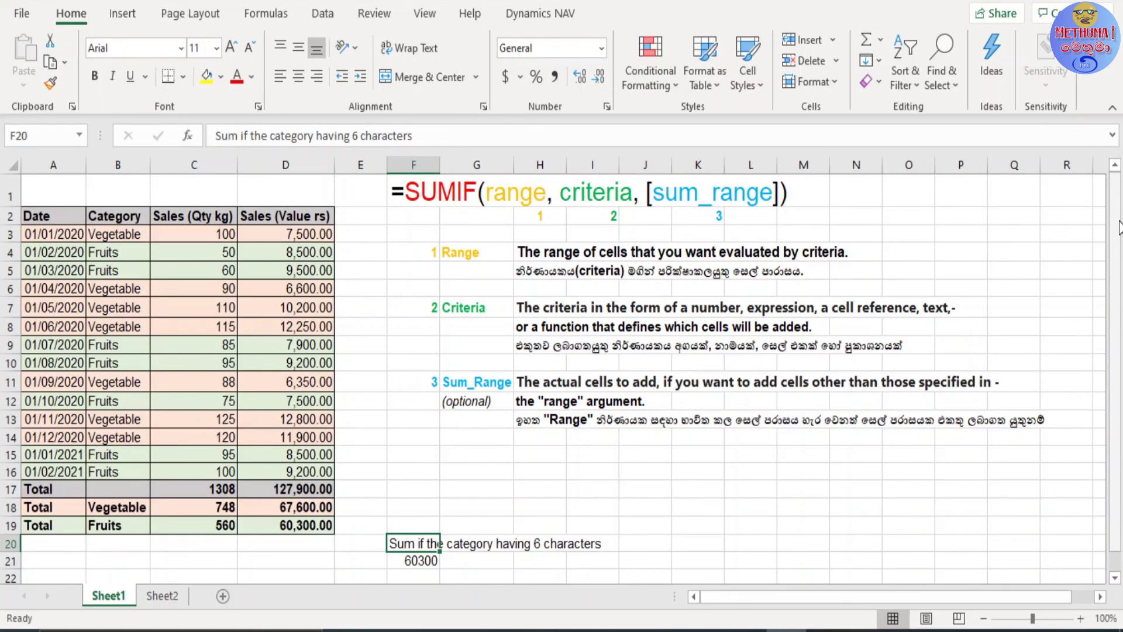
key(Up)
key(Up)
key(Up)
key(Left)
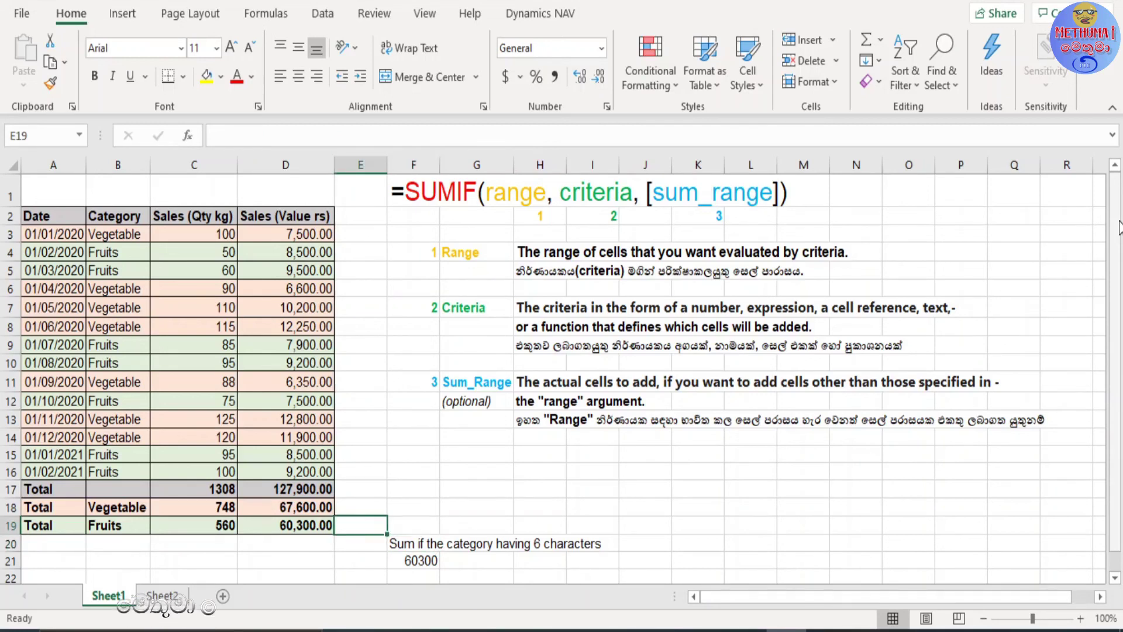
key(Up)
key(Up)
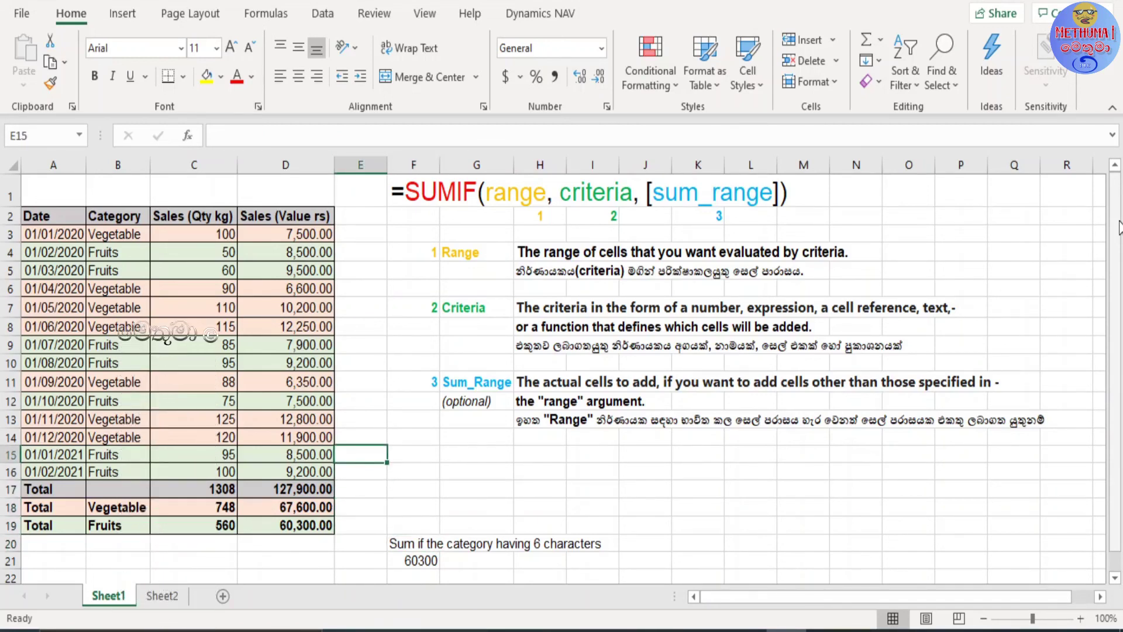